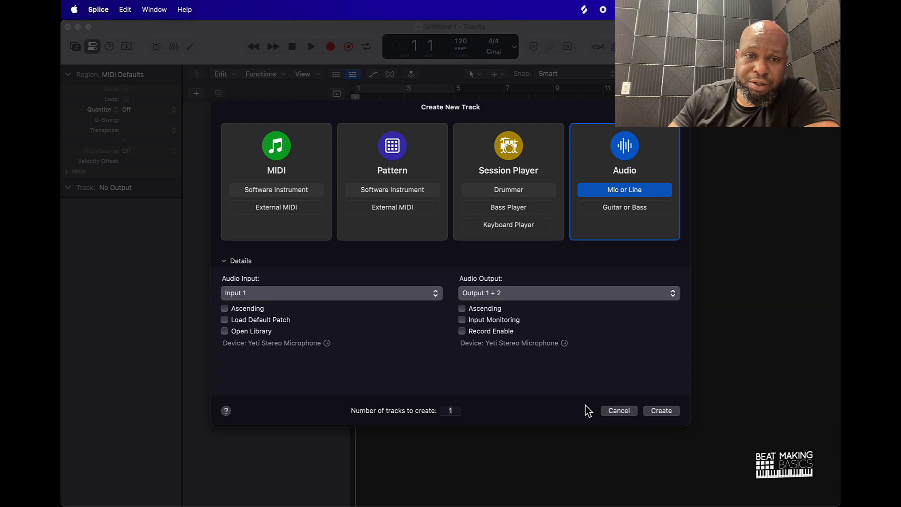
- Create a MIDI software instrument track, Inst 1, using Quick Sampler in Stereo
{"action": "left_click", "coordinate": [297, 155]}
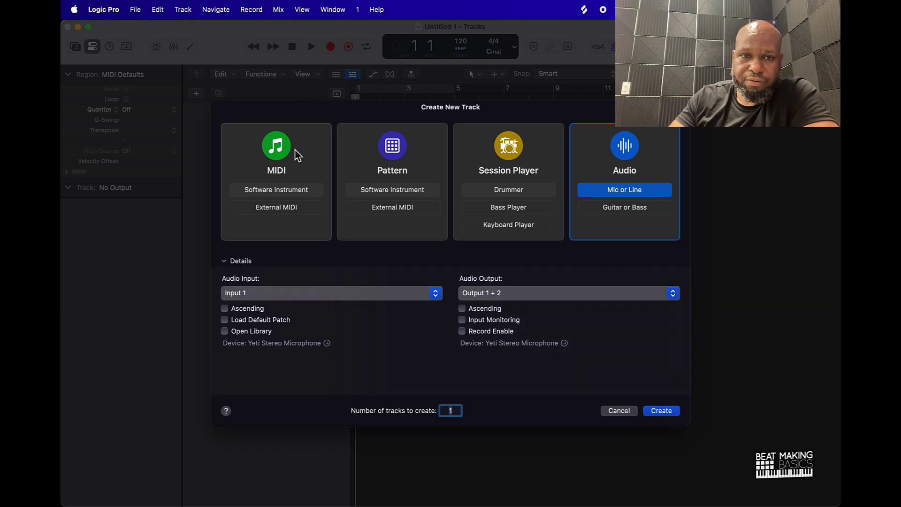
{"action": "left_click", "coordinate": [298, 156]}
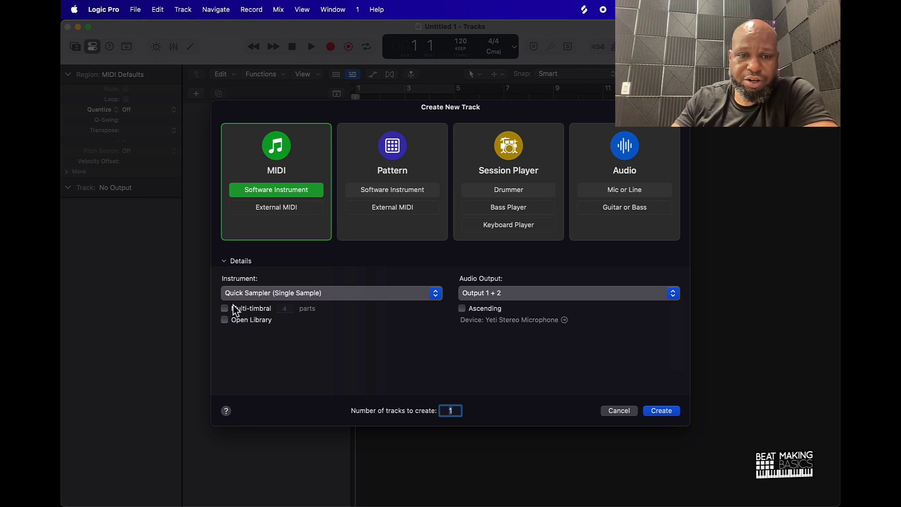
{"action": "left_click", "coordinate": [246, 295]}
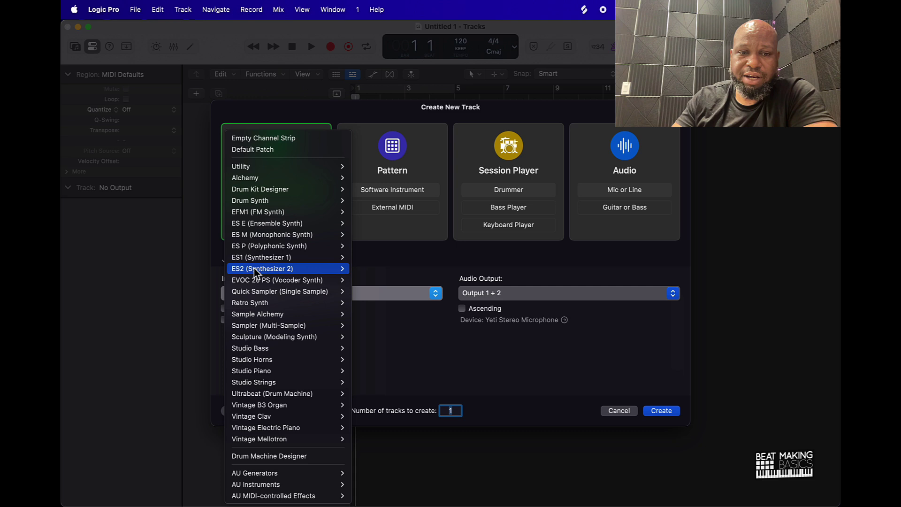
{"action": "mouse_move", "coordinate": [291, 296]}
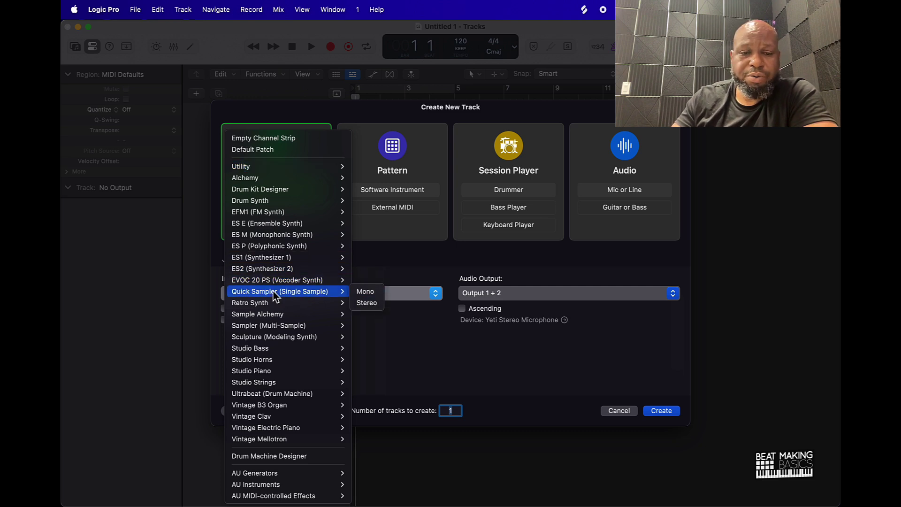
{"action": "mouse_move", "coordinate": [266, 330]}
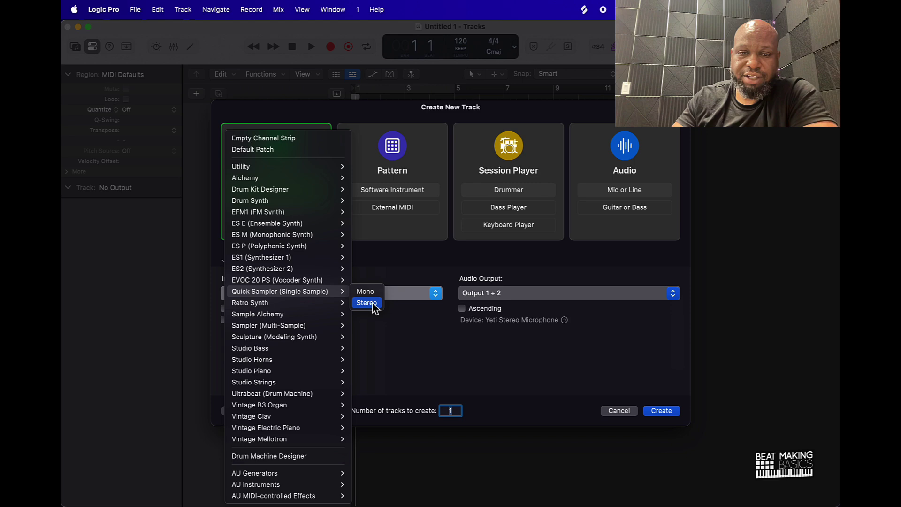
{"action": "left_click", "coordinate": [367, 303]}
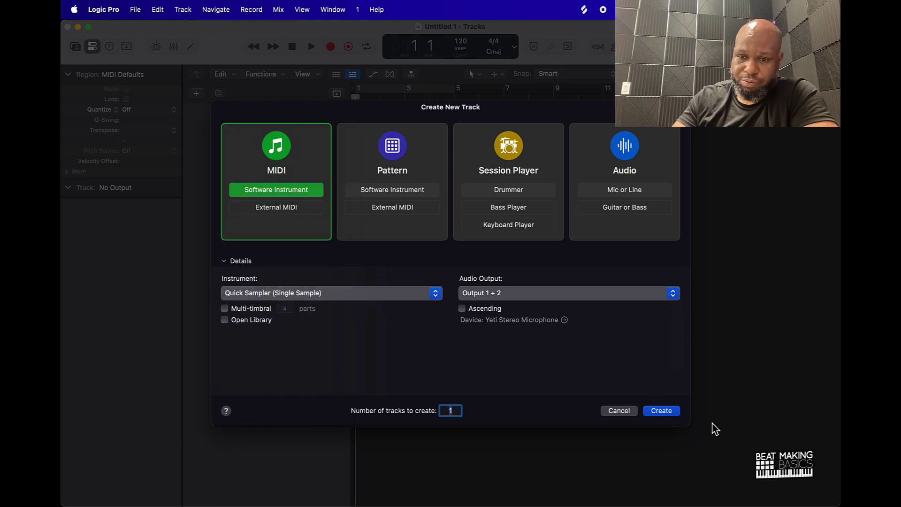
{"action": "left_click", "coordinate": [664, 415]}
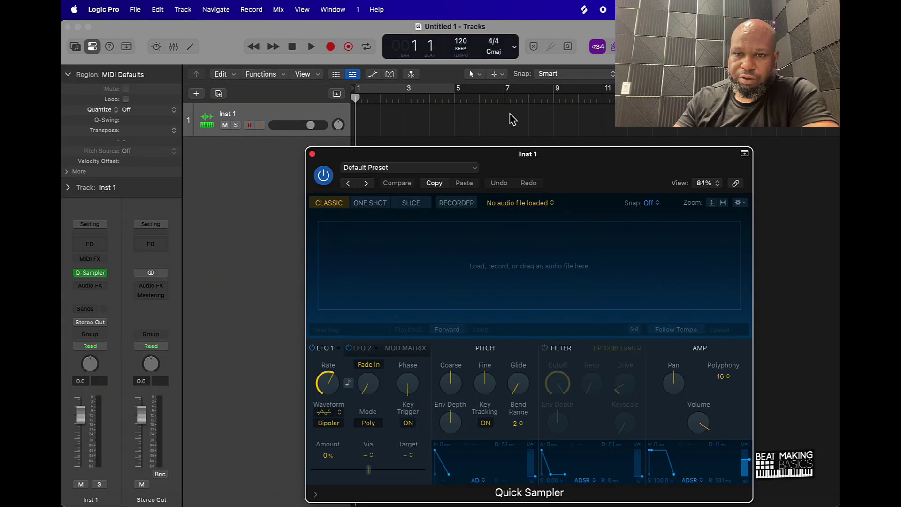
- Move the Quick Sampler window up-left and resize it to 50% view
{"action": "left_click_drag", "start_coordinate": [597, 181], "coordinate": [486, 177]}
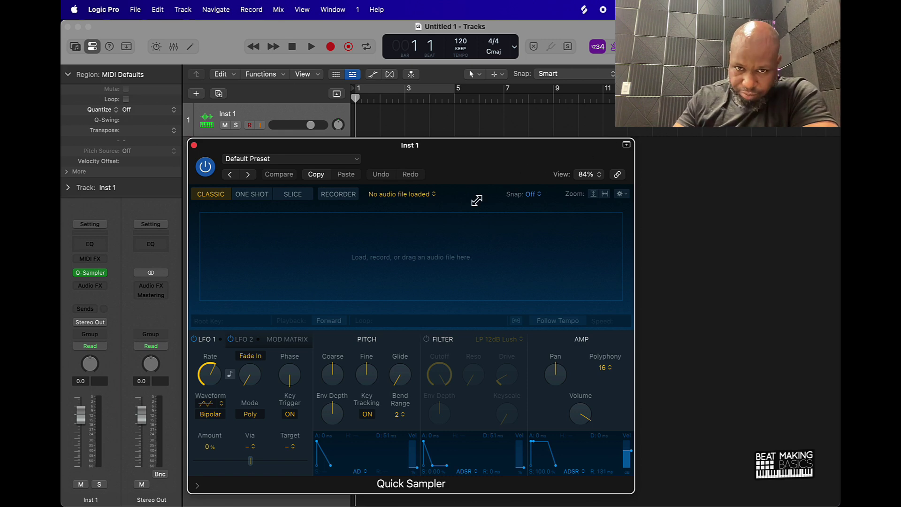
{"action": "left_click_drag", "start_coordinate": [635, 492], "coordinate": [438, 372]}
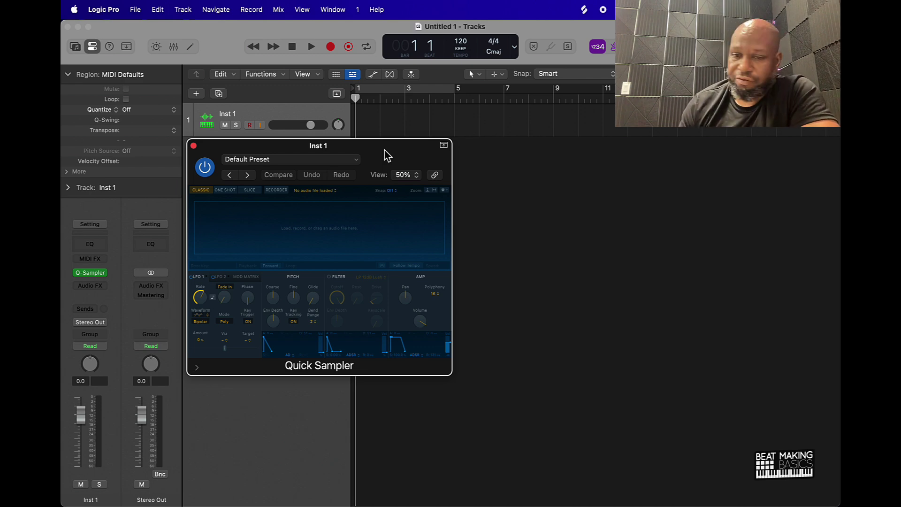
- Launch Splice from the Dock and place it right of the top-left Quick Sampler window
{"action": "mouse_move", "coordinate": [329, 498]}
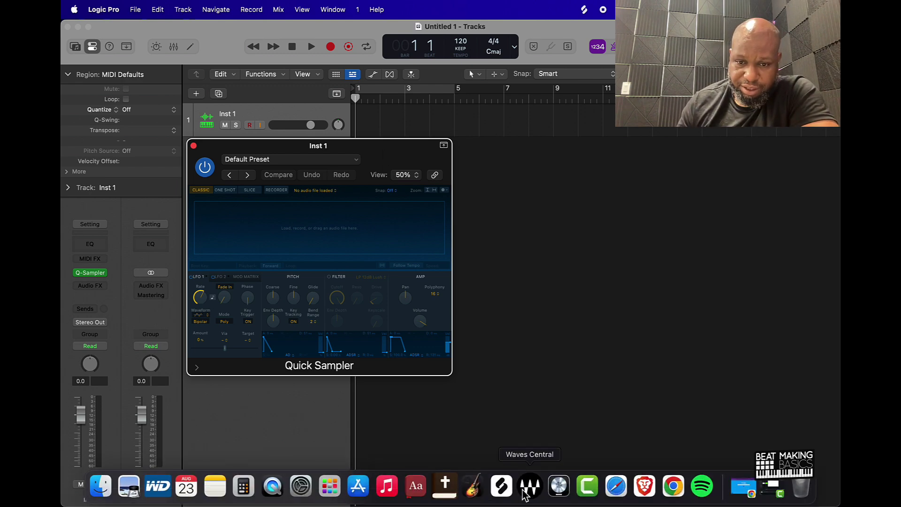
{"action": "left_click", "coordinate": [501, 485]}
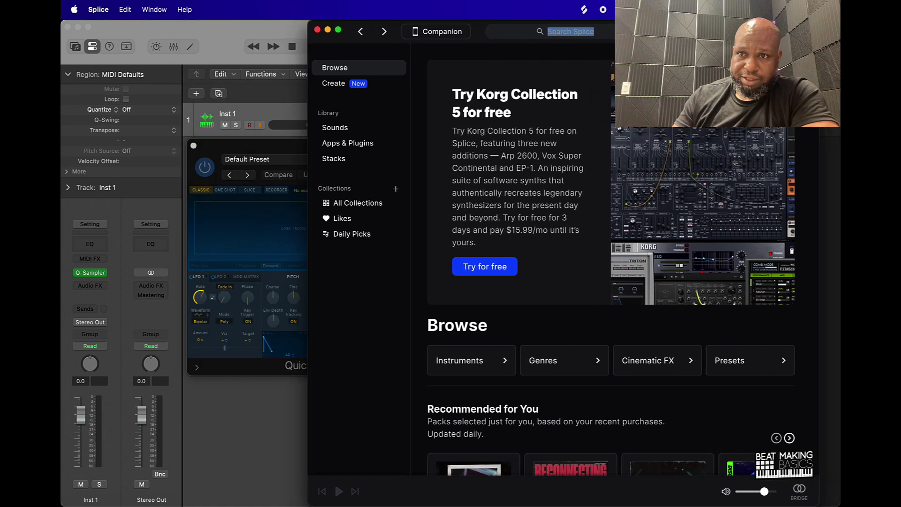
{"action": "left_click_drag", "start_coordinate": [280, 142], "coordinate": [143, 40]}
{"action": "left_click", "coordinate": [370, 45]}
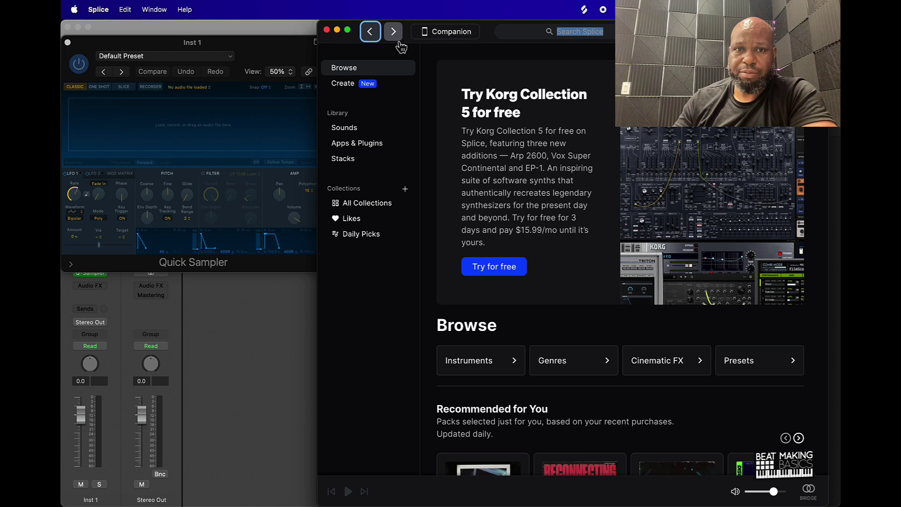
{"action": "left_click_drag", "start_coordinate": [402, 57], "coordinate": [419, 56]}
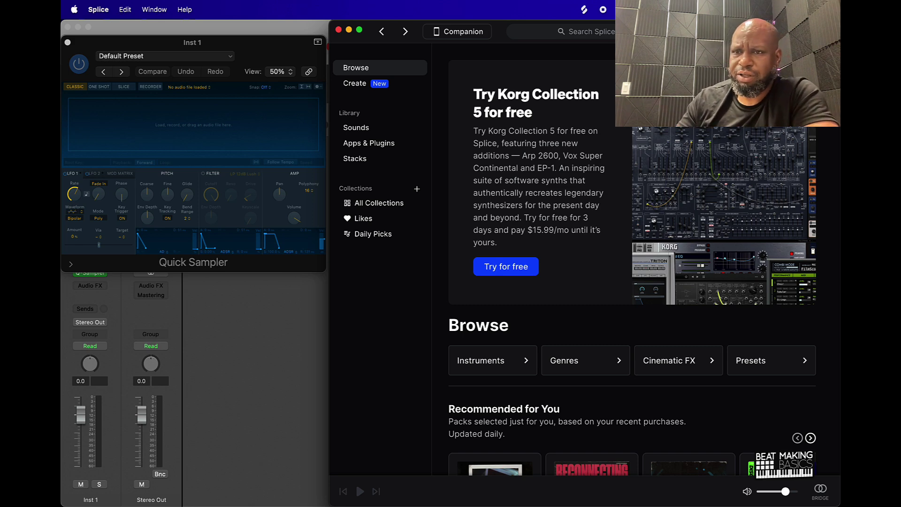
- Browse Splice by Genres and open the Hip Hop samples under Hip Hop / R&B
{"action": "scroll", "coordinate": [632, 267], "scroll_direction": "down", "scroll_amount": 5}
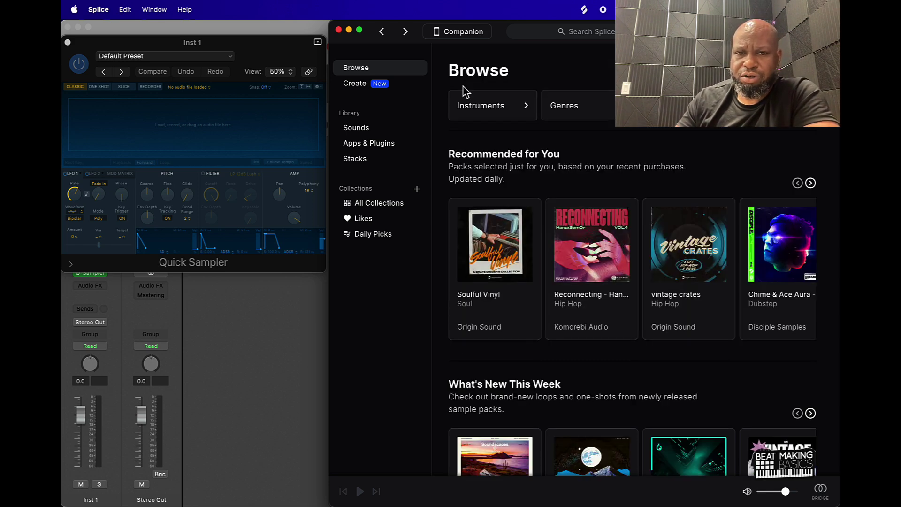
{"action": "scroll", "coordinate": [619, 201], "scroll_direction": "down", "scroll_amount": 1}
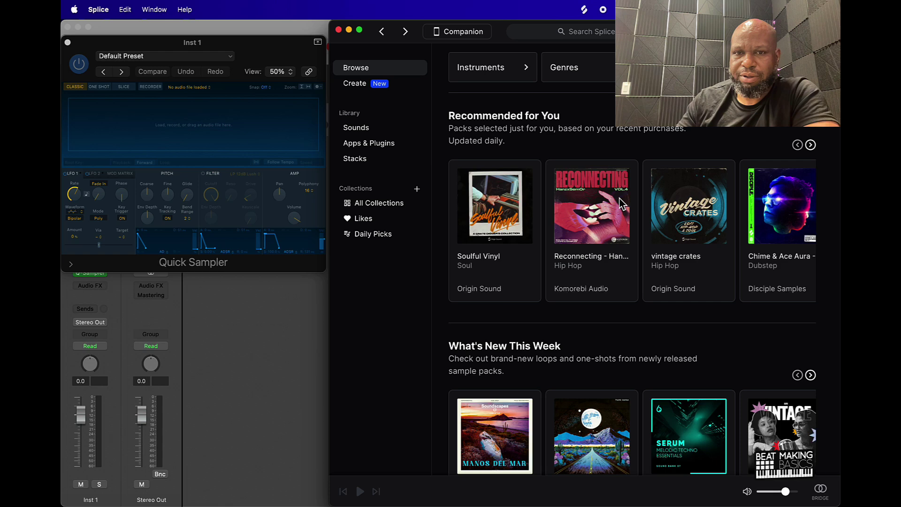
{"action": "scroll", "coordinate": [617, 199], "scroll_direction": "up", "scroll_amount": 1}
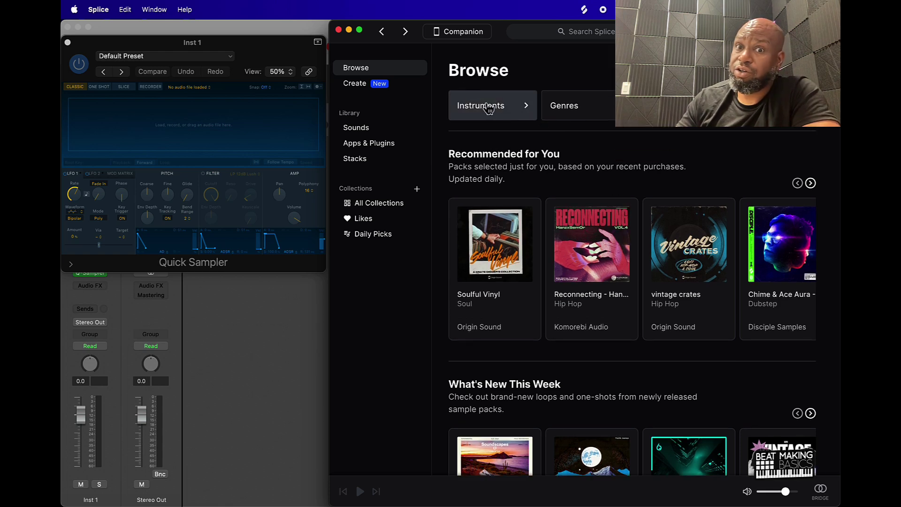
{"action": "left_click", "coordinate": [576, 111]}
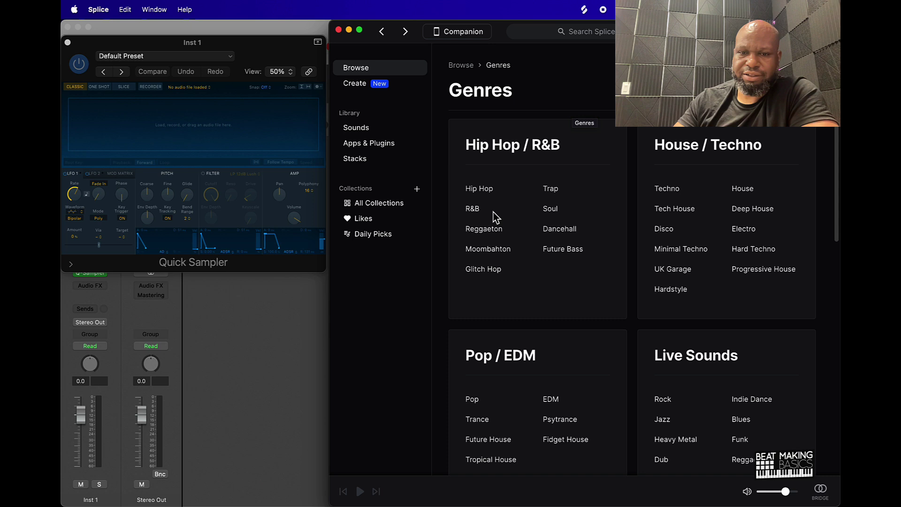
{"action": "scroll", "coordinate": [500, 214], "scroll_direction": "down", "scroll_amount": 3}
{"action": "scroll", "coordinate": [499, 211], "scroll_direction": "up", "scroll_amount": 1}
{"action": "left_click", "coordinate": [480, 133]}
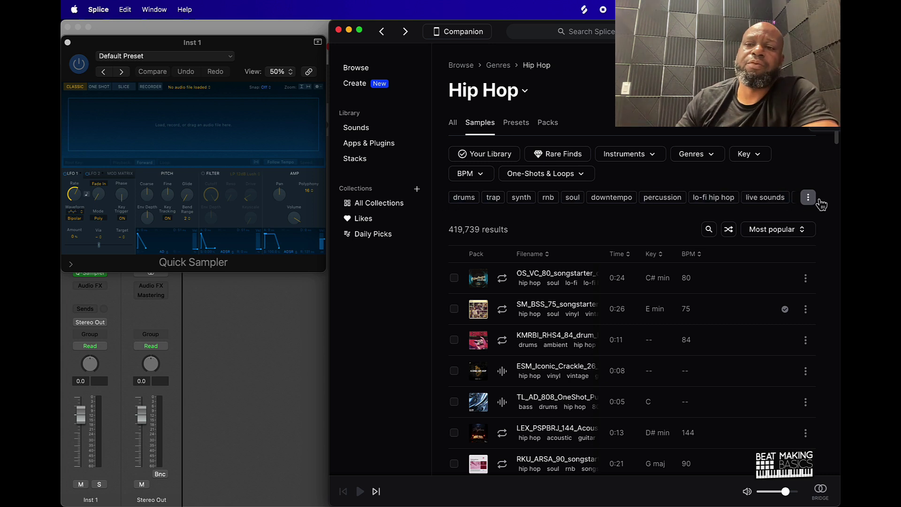
- Search Hip Hop sample filenames for melody and filter by the melody tag
{"action": "left_click", "coordinate": [709, 230]}
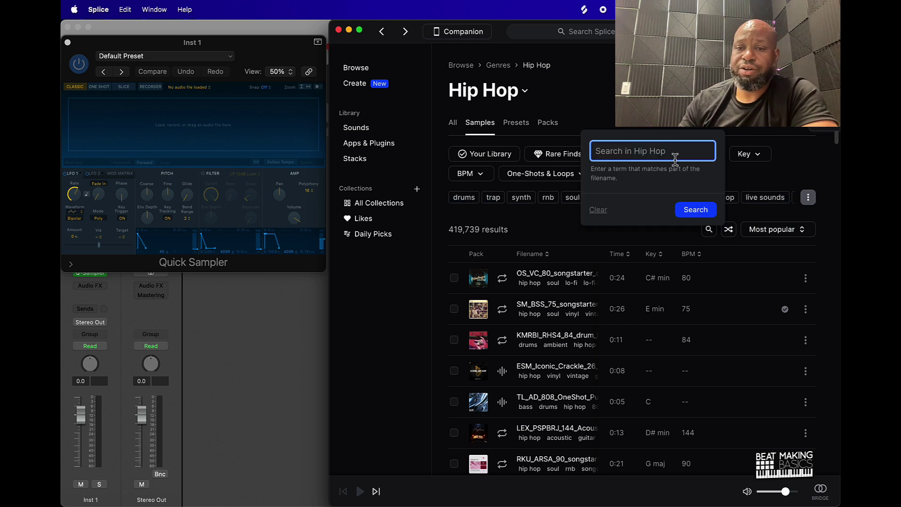
{"action": "type", "text": "melody"}
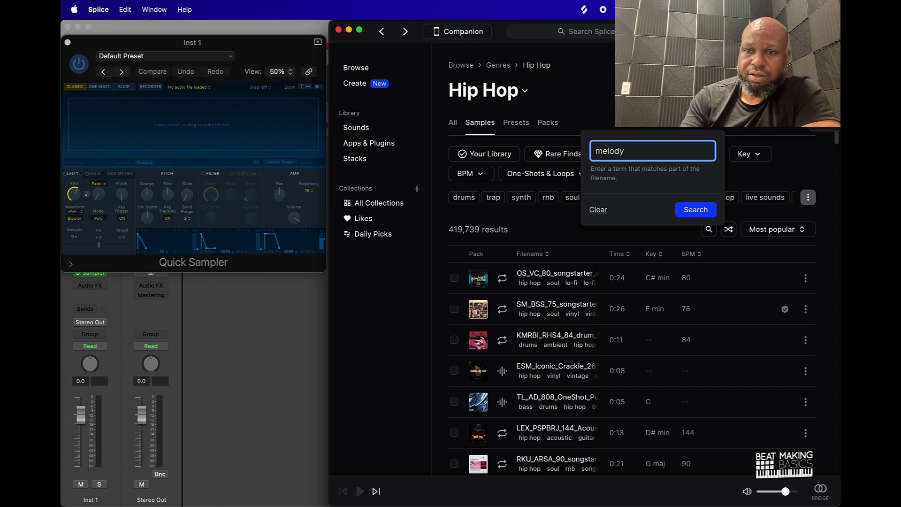
{"action": "key", "text": "Return"}
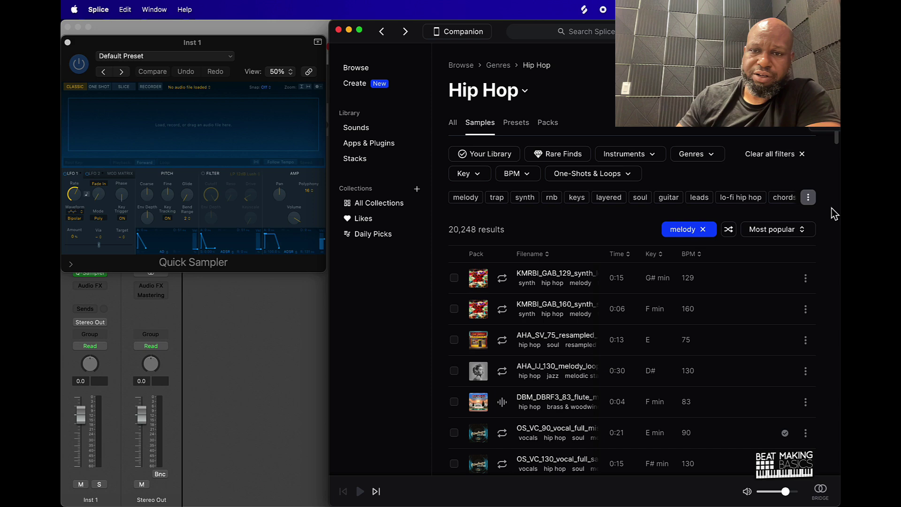
{"action": "left_click", "coordinate": [471, 200]}
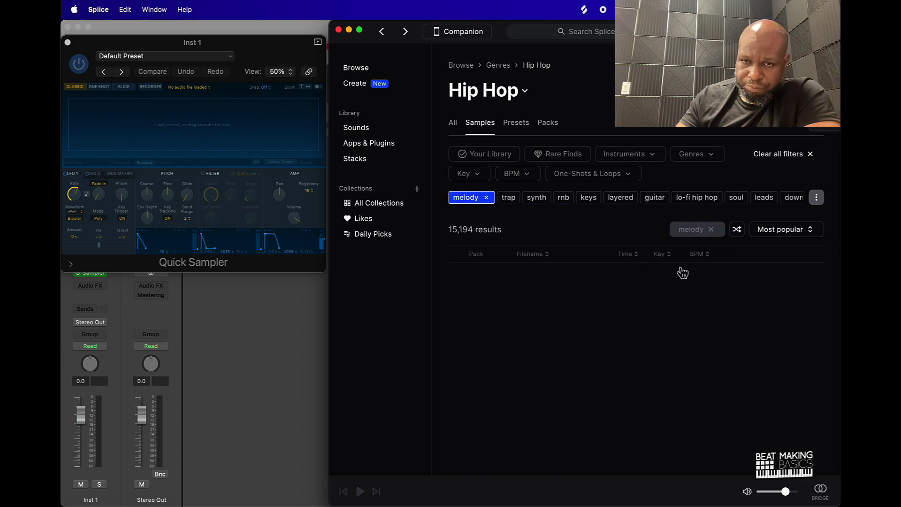
- Set the One-Shots & Loops filter to Loops only, leaving 14,813 results
{"action": "left_click", "coordinate": [478, 175]}
{"action": "left_click", "coordinate": [478, 177]}
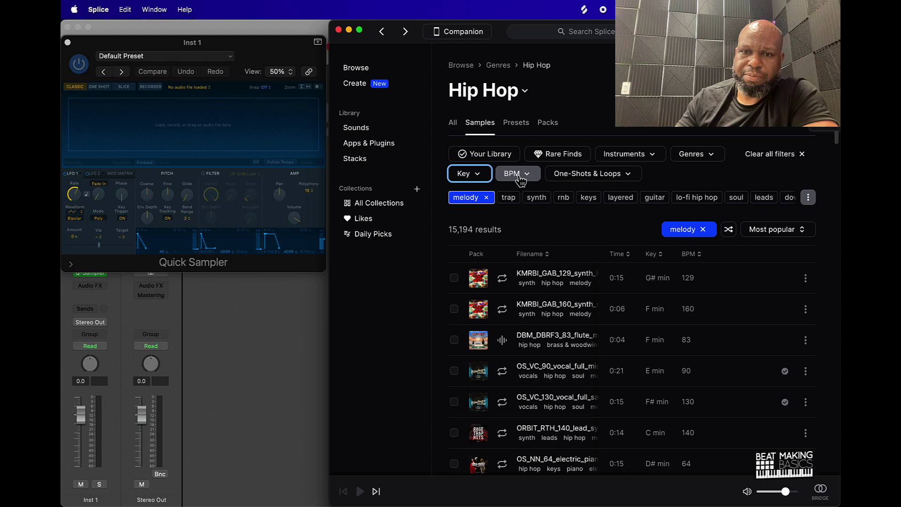
{"action": "left_click", "coordinate": [514, 173]}
{"action": "left_click", "coordinate": [516, 174]}
{"action": "left_click", "coordinate": [588, 177]}
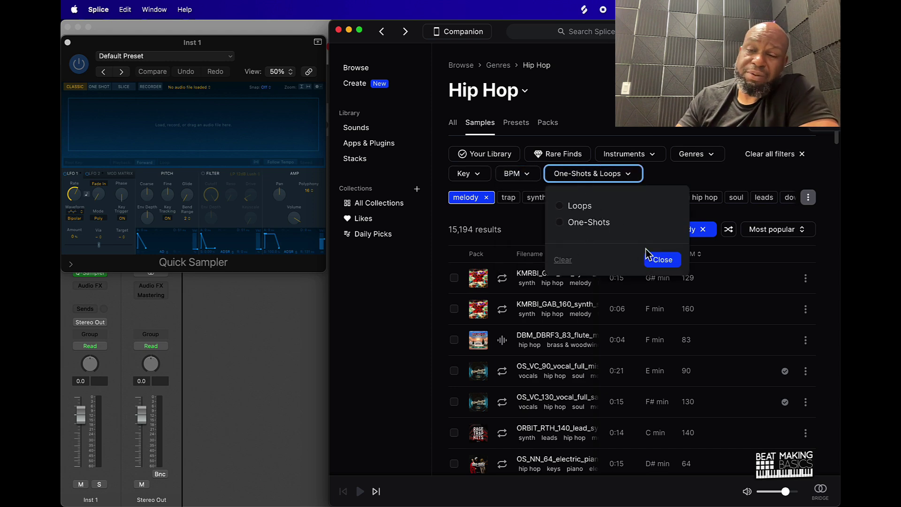
{"action": "left_click", "coordinate": [578, 208]}
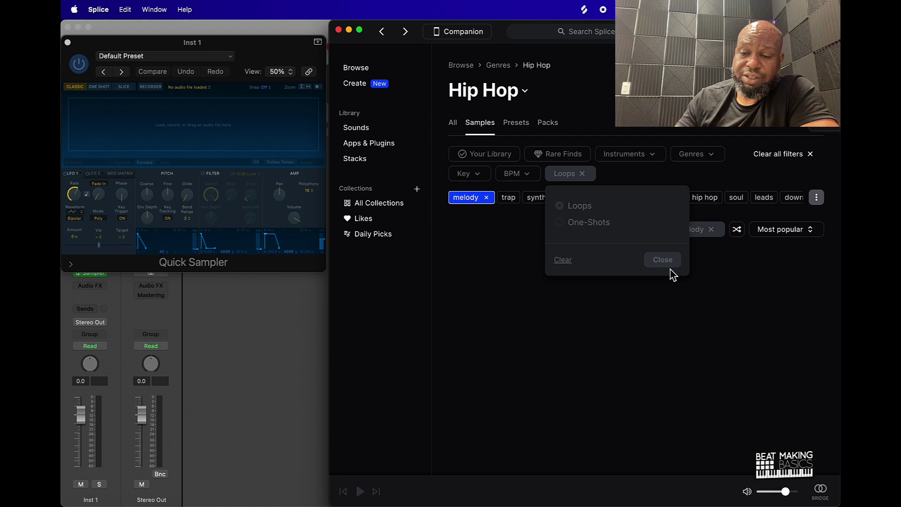
{"action": "left_click", "coordinate": [663, 259]}
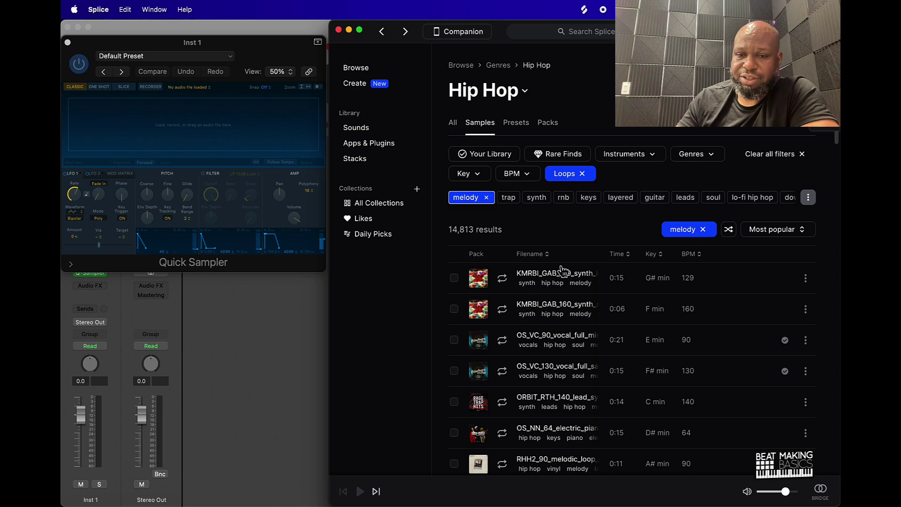
- On the next results page, preview SUPAH_MARIO, SS_KG, LEX_DSP, then BTHH_Groove_18_Dm_138
{"action": "scroll", "coordinate": [664, 359], "scroll_direction": "down", "scroll_amount": 15}
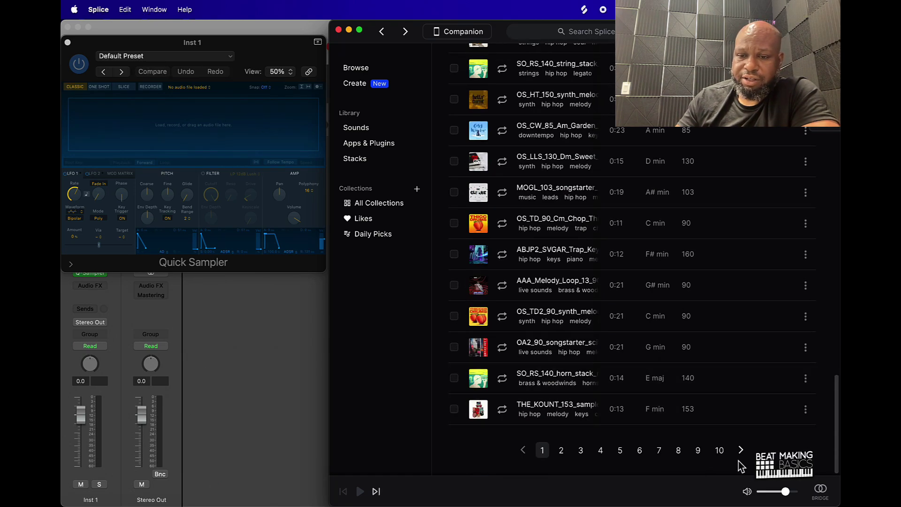
{"action": "left_click", "coordinate": [680, 451]}
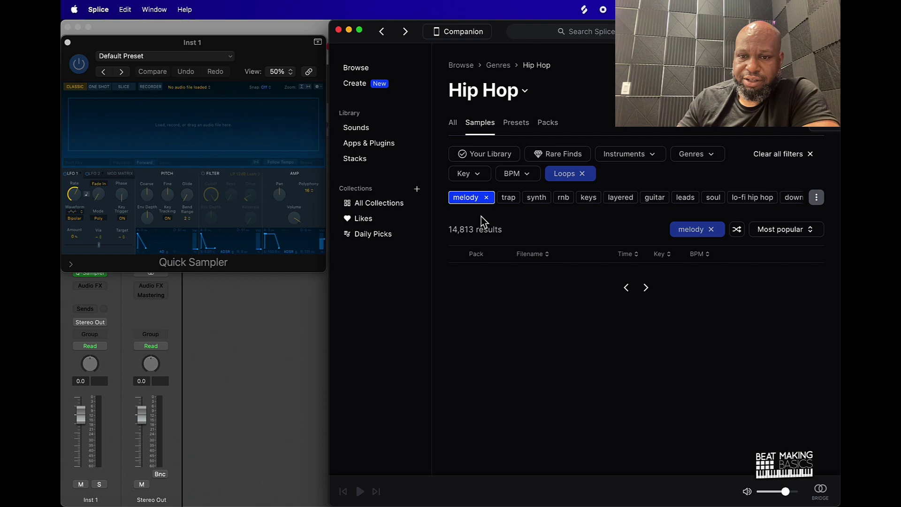
{"action": "scroll", "coordinate": [523, 353], "scroll_direction": "down", "scroll_amount": 15}
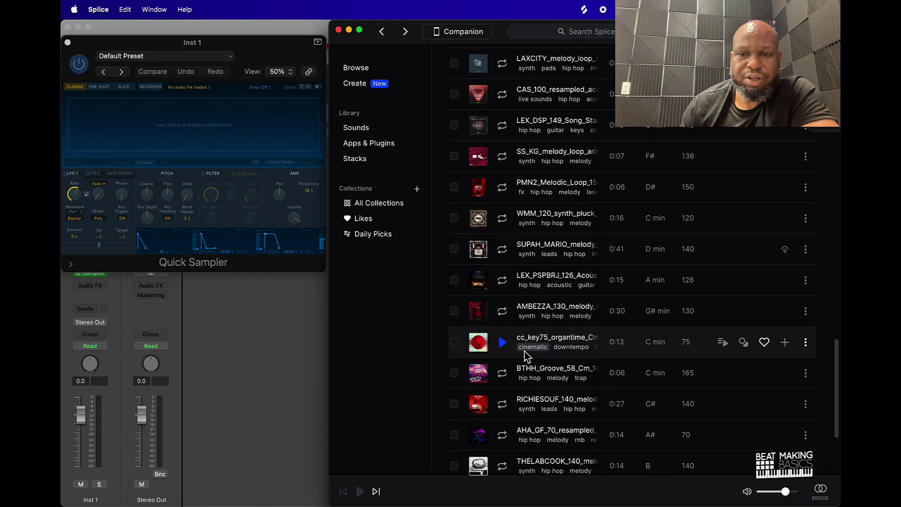
{"action": "scroll", "coordinate": [524, 355], "scroll_direction": "down", "scroll_amount": 5}
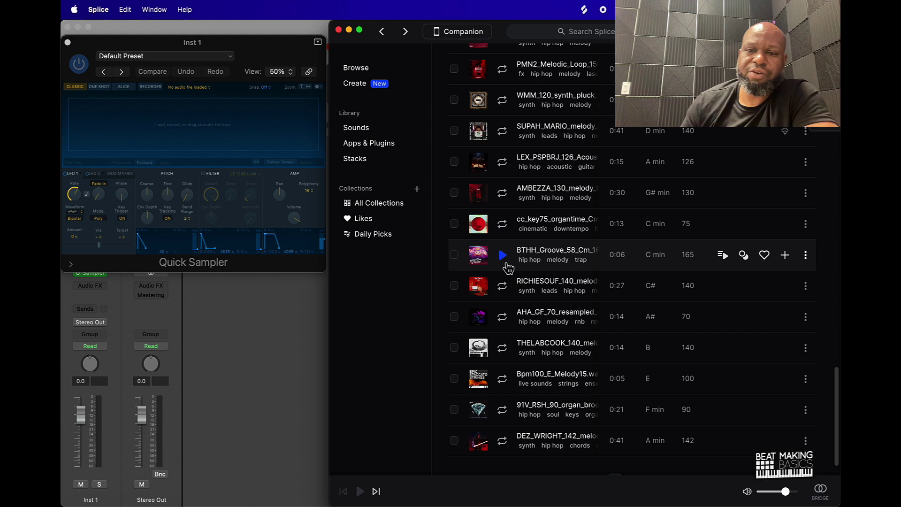
{"action": "left_click", "coordinate": [502, 132]}
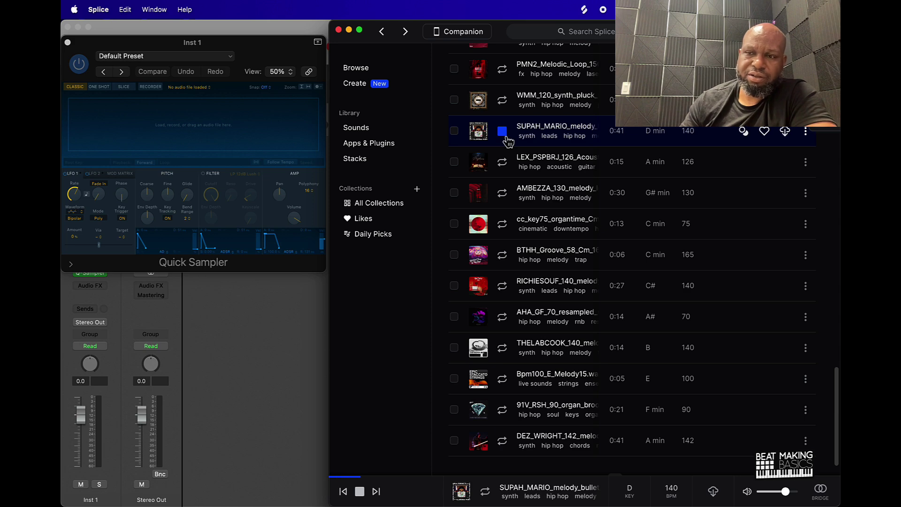
{"action": "left_click", "coordinate": [503, 133]}
{"action": "scroll", "coordinate": [495, 263], "scroll_direction": "up", "scroll_amount": 5}
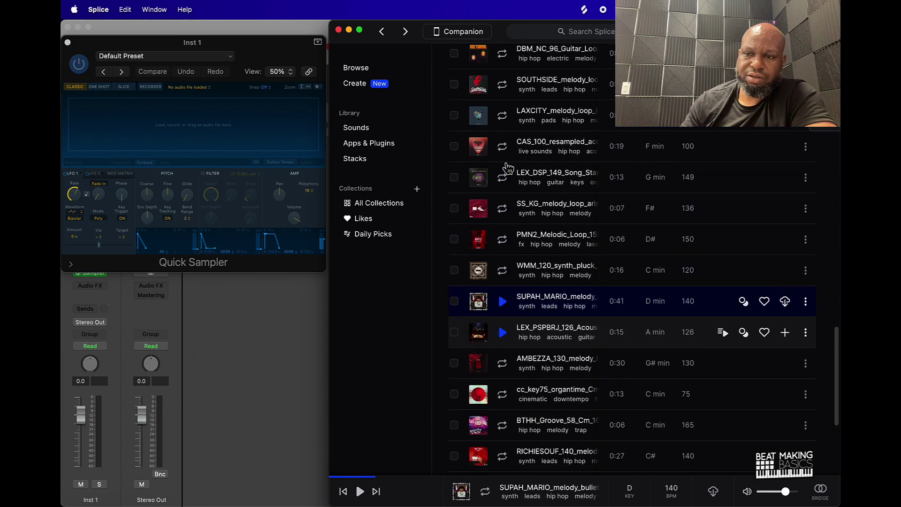
{"action": "left_click", "coordinate": [502, 280]}
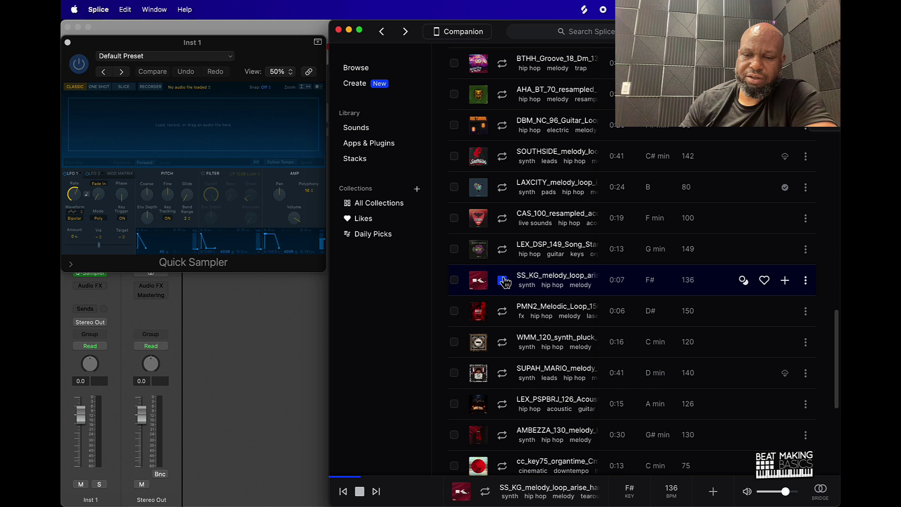
{"action": "left_click", "coordinate": [503, 249]}
{"action": "scroll", "coordinate": [507, 253], "scroll_direction": "up", "scroll_amount": 3}
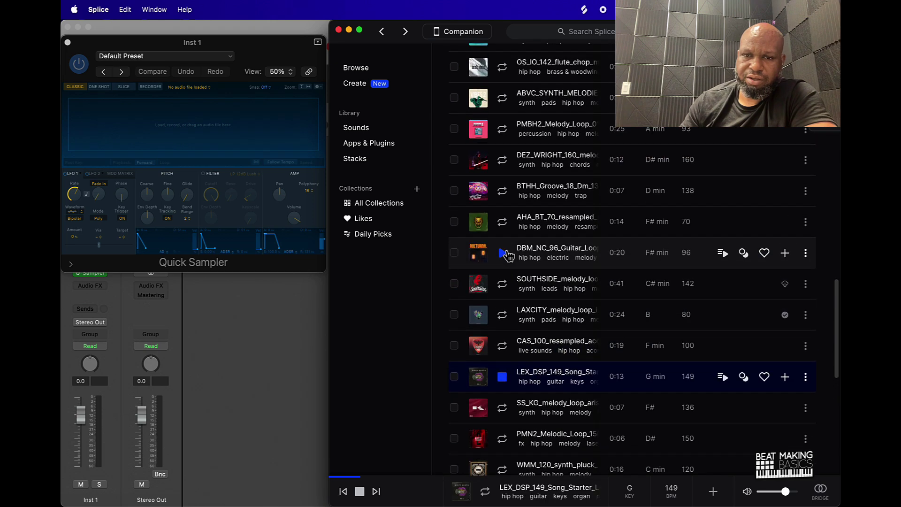
{"action": "left_click", "coordinate": [502, 192]}
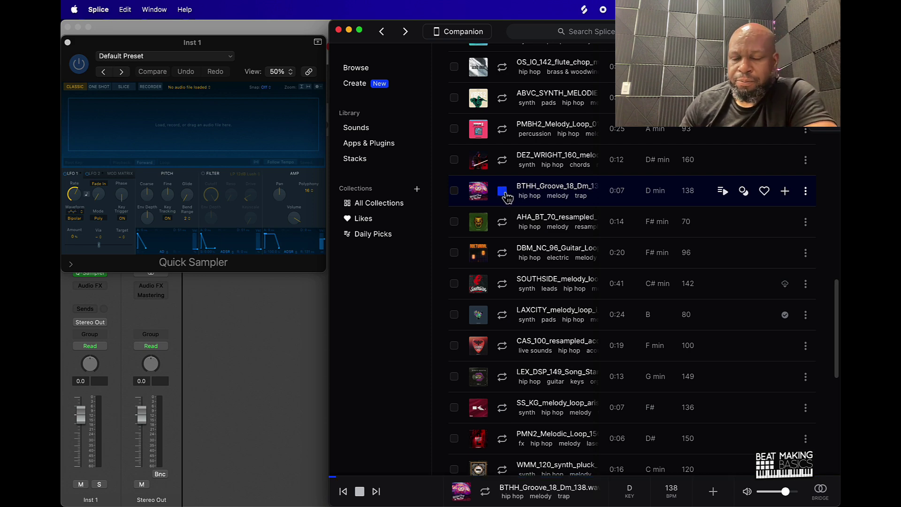
- Stop the BTHH_Groove preview and add it to the library for 1 credit
{"action": "left_click", "coordinate": [504, 193]}
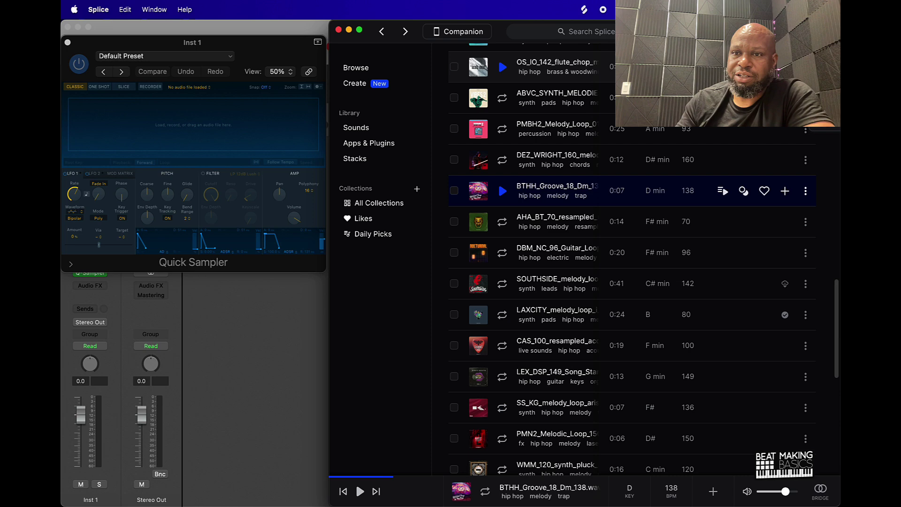
{"action": "left_click", "coordinate": [787, 197]}
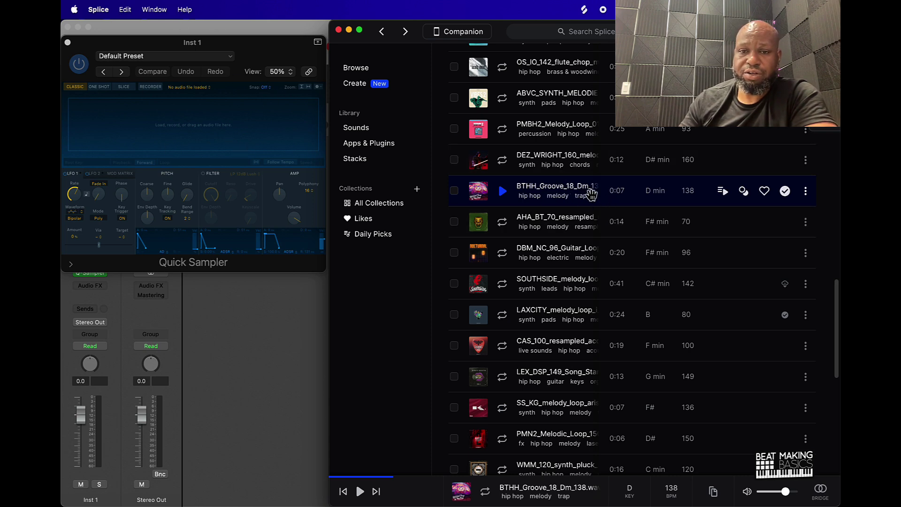
- Drop BTHH_Groove_18_Dm_138 from Splice onto Quick Sampler's Optimized zone, then reposition the window
{"action": "left_click_drag", "start_coordinate": [590, 195], "coordinate": [176, 141]}
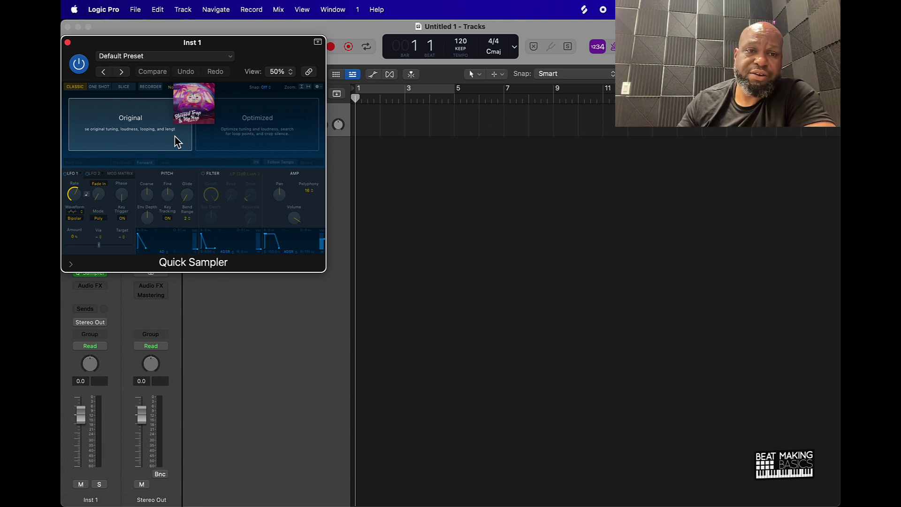
{"action": "left_click_drag", "start_coordinate": [176, 141], "coordinate": [301, 132]}
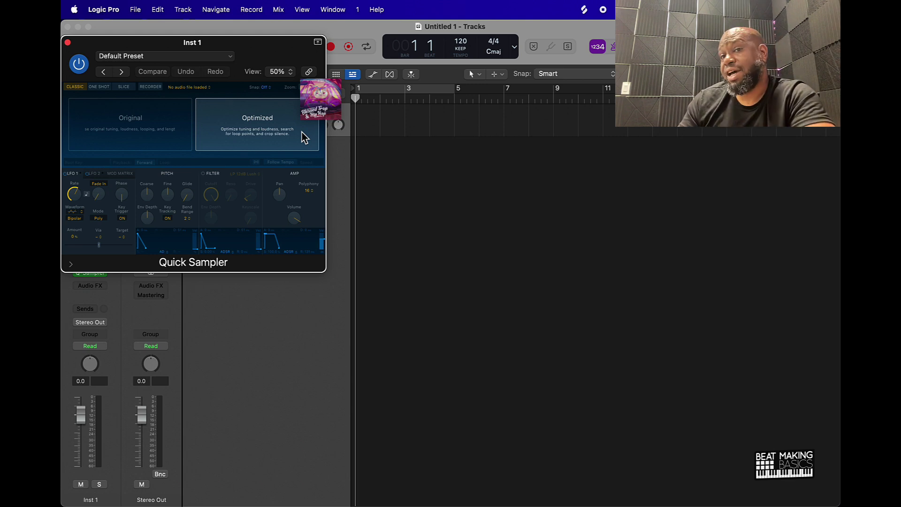
{"action": "left_click_drag", "start_coordinate": [304, 137], "coordinate": [147, 141]}
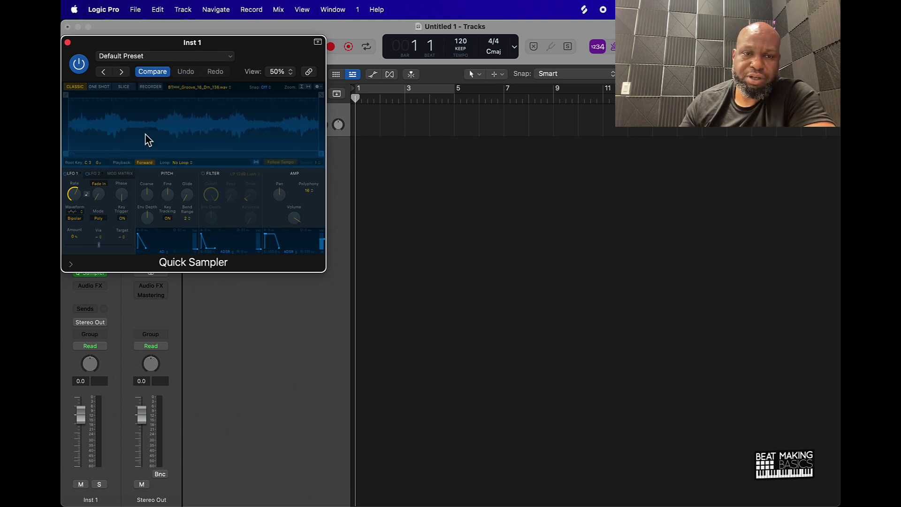
{"action": "left_click_drag", "start_coordinate": [264, 50], "coordinate": [562, 151]}
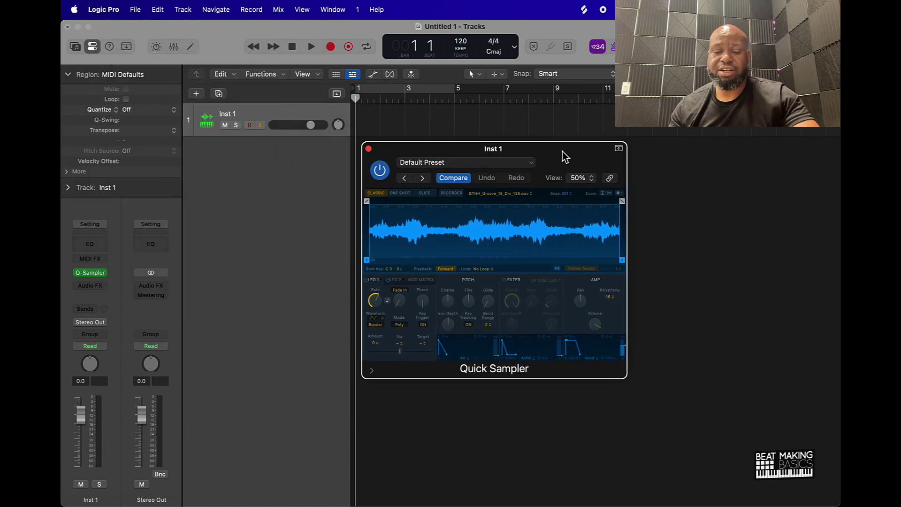
- Open Musical Typing (Cmd+K), enable Follow Tempo in Quick Sampler, and play the loop with F
{"action": "key", "text": "super+k"}
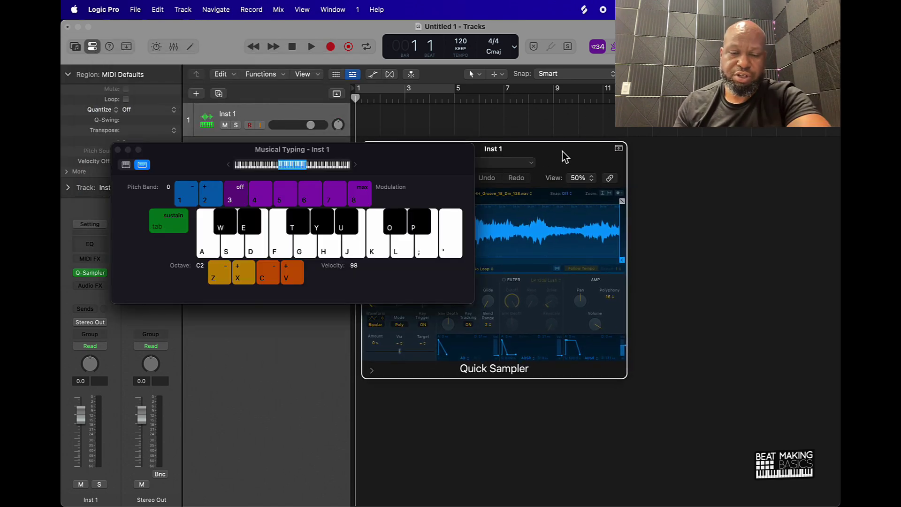
{"action": "left_click_drag", "start_coordinate": [412, 175], "coordinate": [441, 86]}
{"action": "left_click_drag", "start_coordinate": [555, 156], "coordinate": [712, 77]}
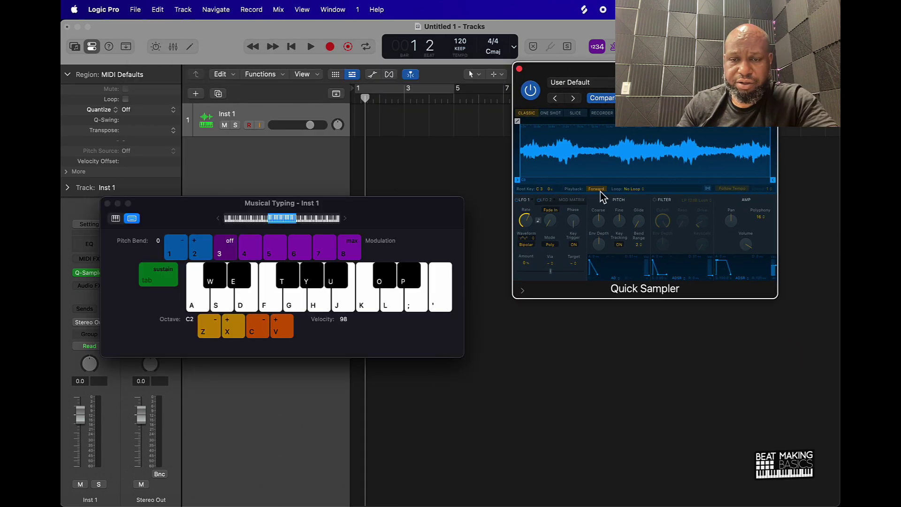
{"action": "key", "text": "f"}
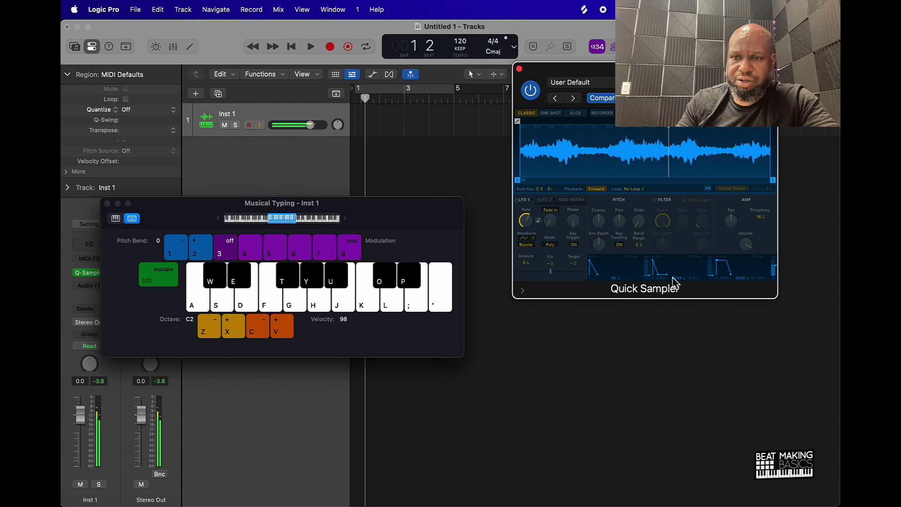
{"action": "left_click", "coordinate": [707, 189]}
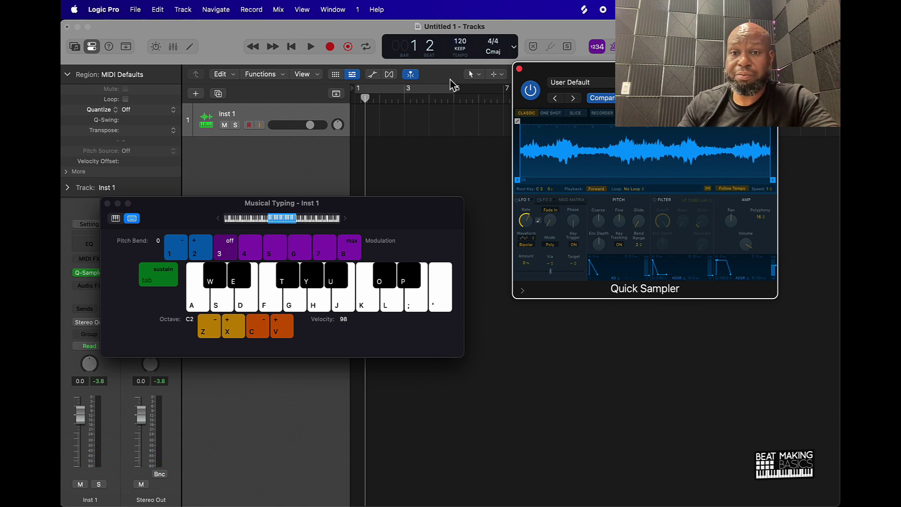
{"action": "key", "text": "f"}
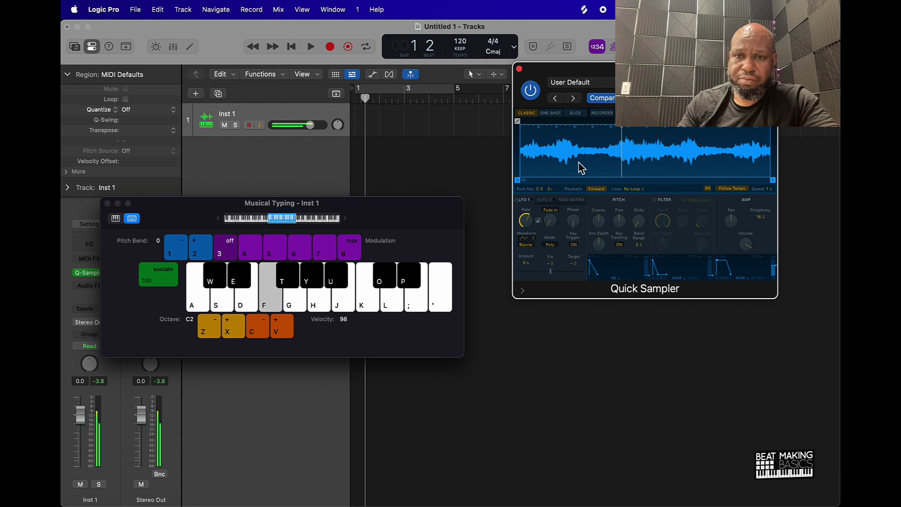
{"action": "left_click_drag", "start_coordinate": [701, 78], "coordinate": [662, 156]}
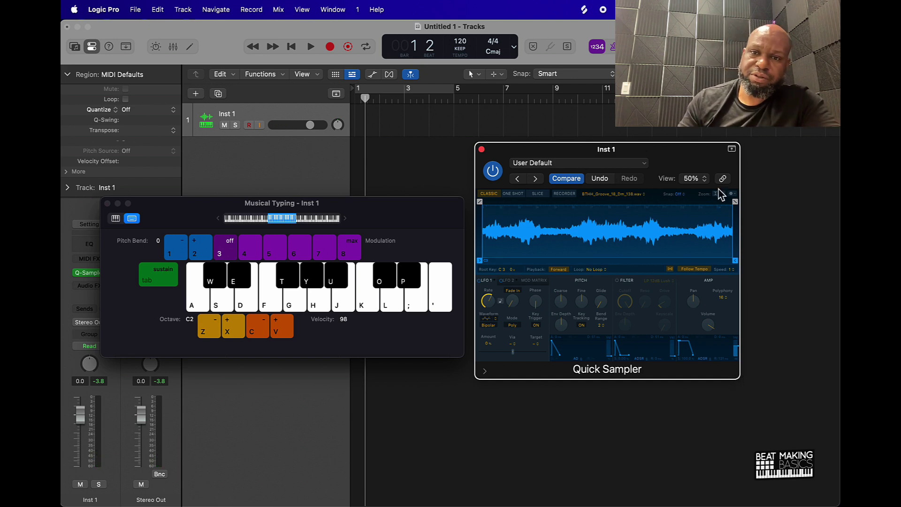
- Save the Quick Sampler settings as a preset named Old Film String
{"action": "left_click", "coordinate": [560, 165]}
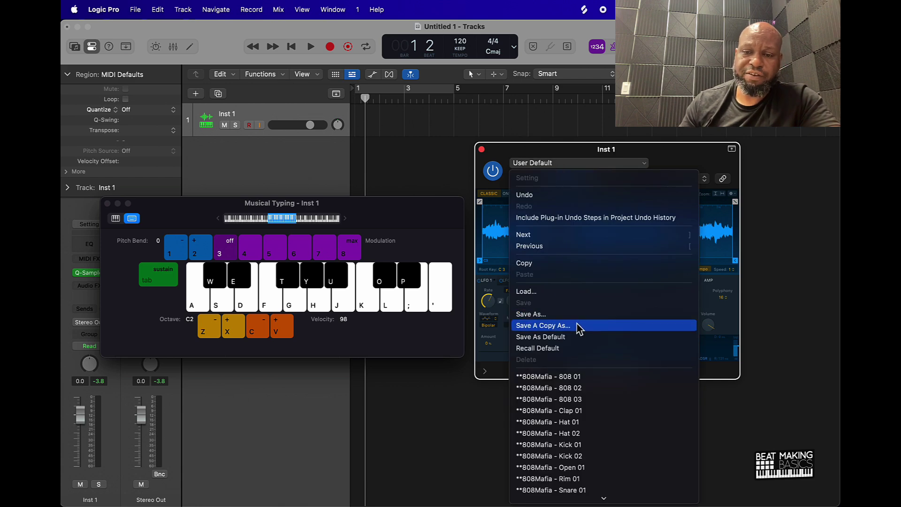
{"action": "left_click", "coordinate": [539, 316]}
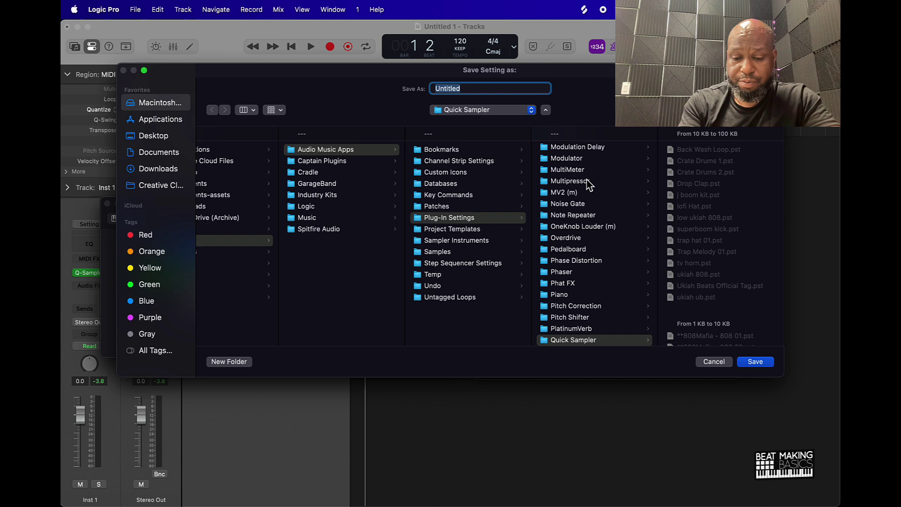
{"action": "type", "text": "Olf"}
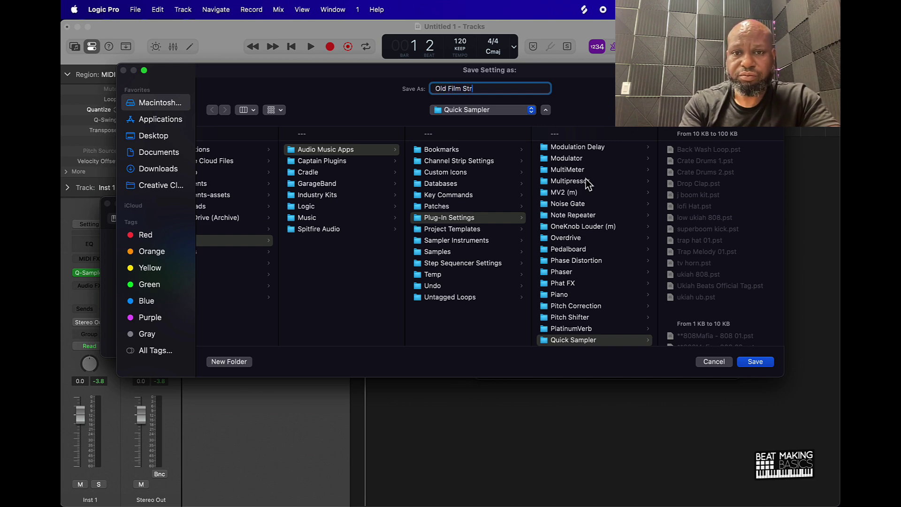
{"action": "key", "text": "Return"}
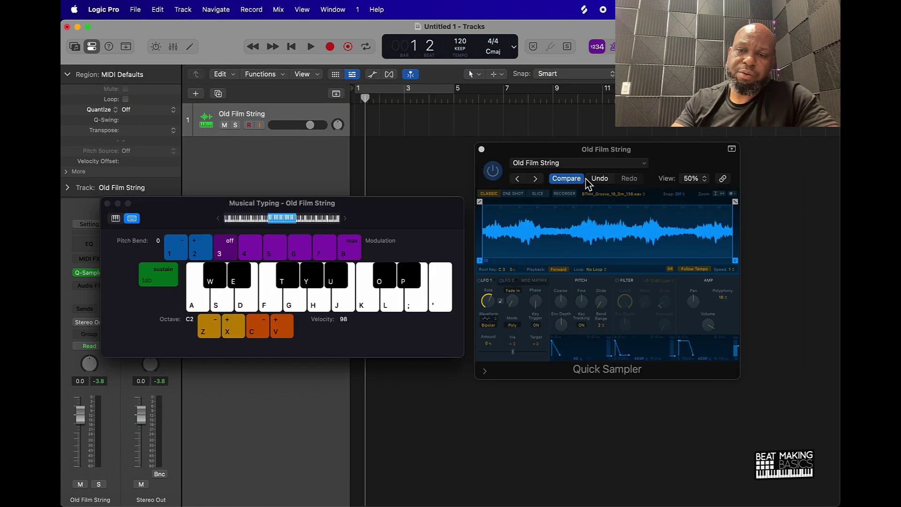
- Select Old Film String from the Quick Sampler preset list
{"action": "left_click", "coordinate": [568, 166]}
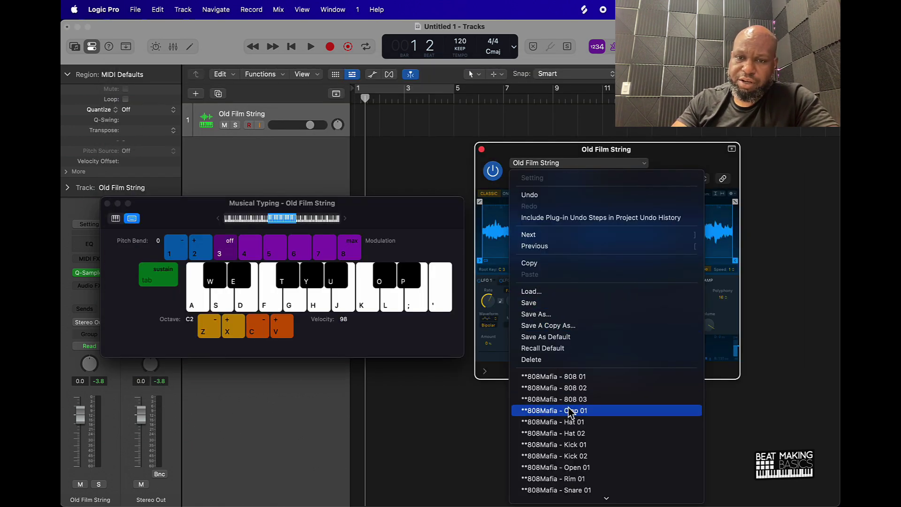
{"action": "scroll", "coordinate": [575, 408], "scroll_direction": "down", "scroll_amount": 15}
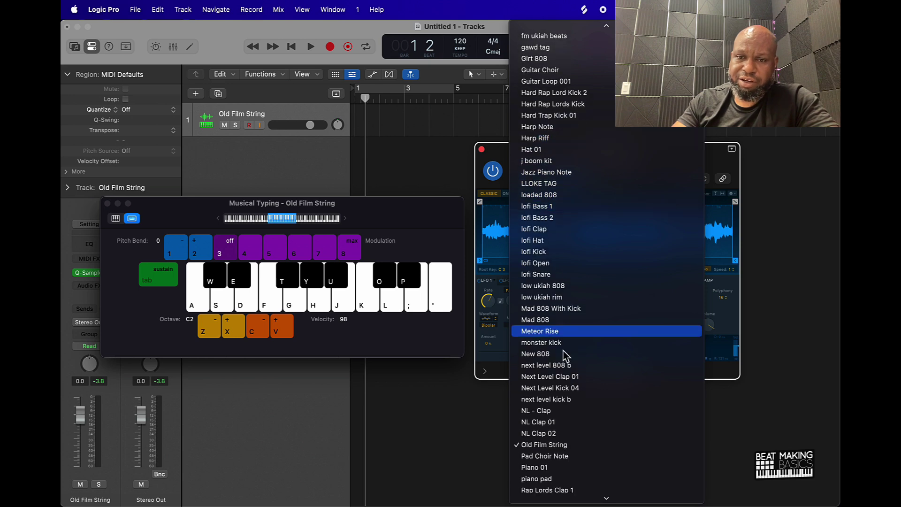
{"action": "scroll", "coordinate": [560, 278], "scroll_direction": "down", "scroll_amount": 8}
{"action": "scroll", "coordinate": [562, 280], "scroll_direction": "up", "scroll_amount": 3}
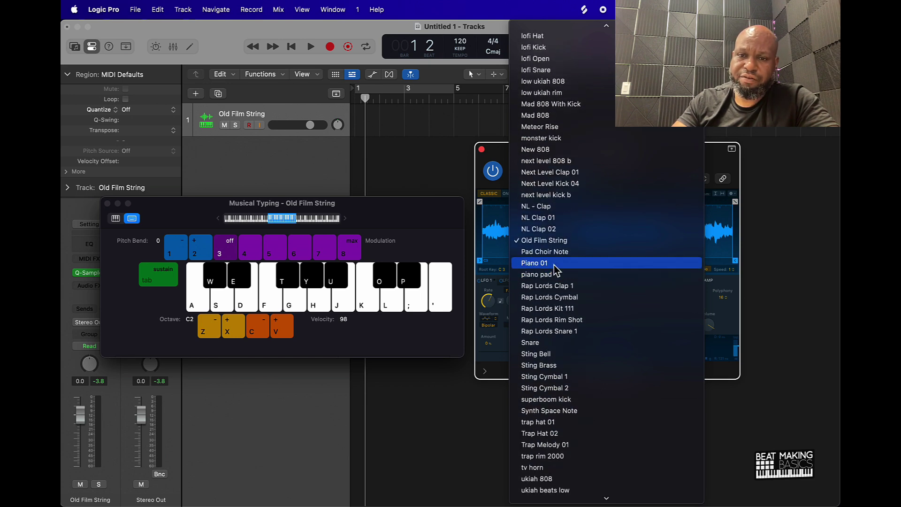
{"action": "left_click", "coordinate": [566, 241]}
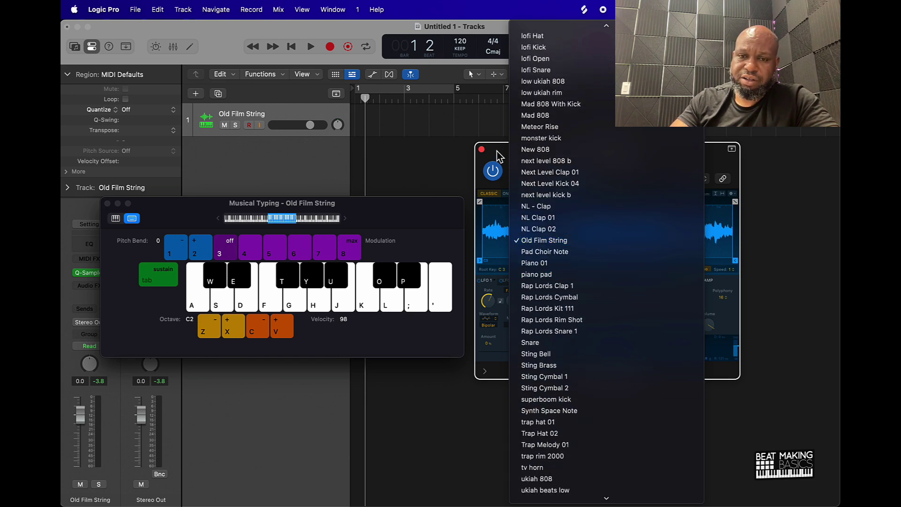
- Close Quick Sampler and Musical Typing, then reopen Quick Sampler from the track and move it left
{"action": "left_click", "coordinate": [482, 150]}
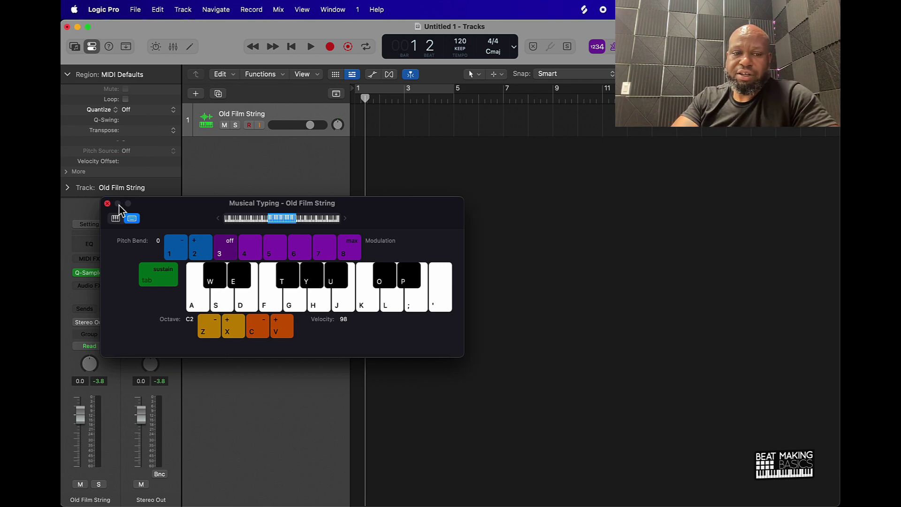
{"action": "left_click", "coordinate": [107, 203]}
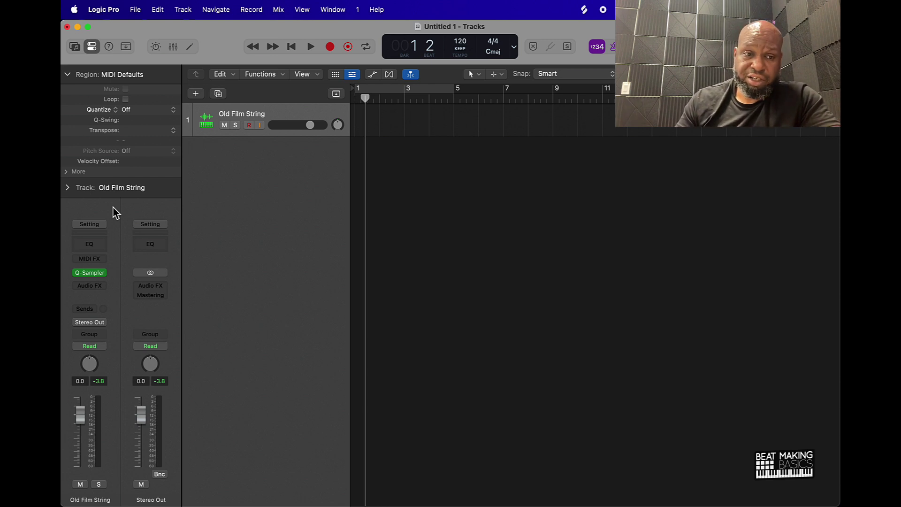
{"action": "left_click", "coordinate": [90, 273]}
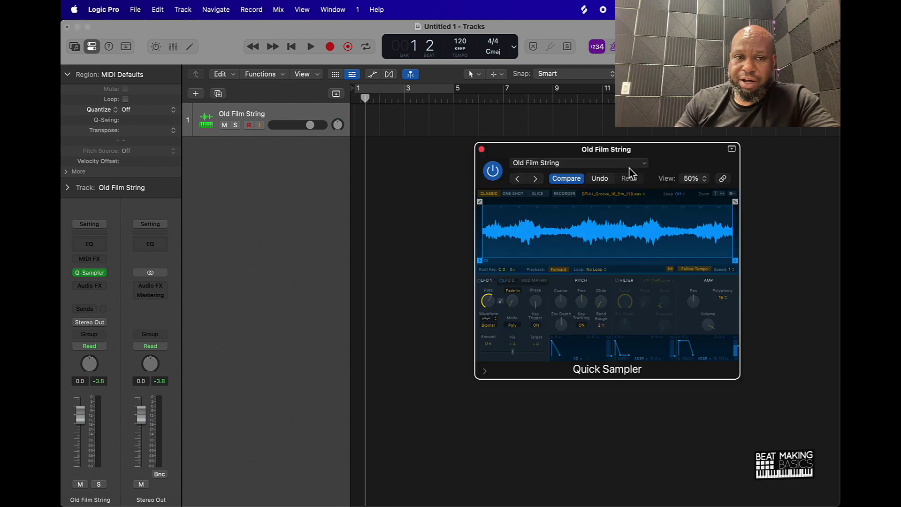
{"action": "left_click_drag", "start_coordinate": [706, 152], "coordinate": [417, 157]}
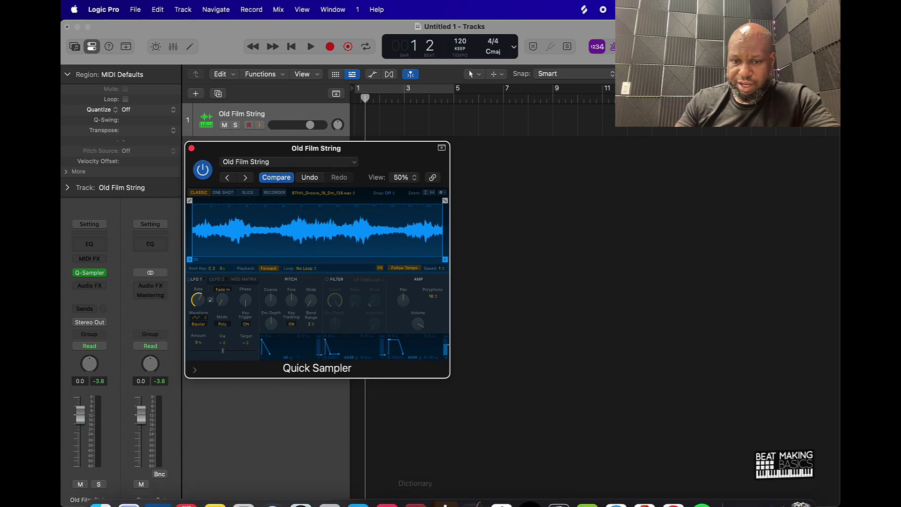
- Open Splice and try dragging the AHA_BT, CAS_100 and LEX_DSP loops onto Quick Sampler, browsing the Hip Hop results
{"action": "left_click", "coordinate": [503, 488]}
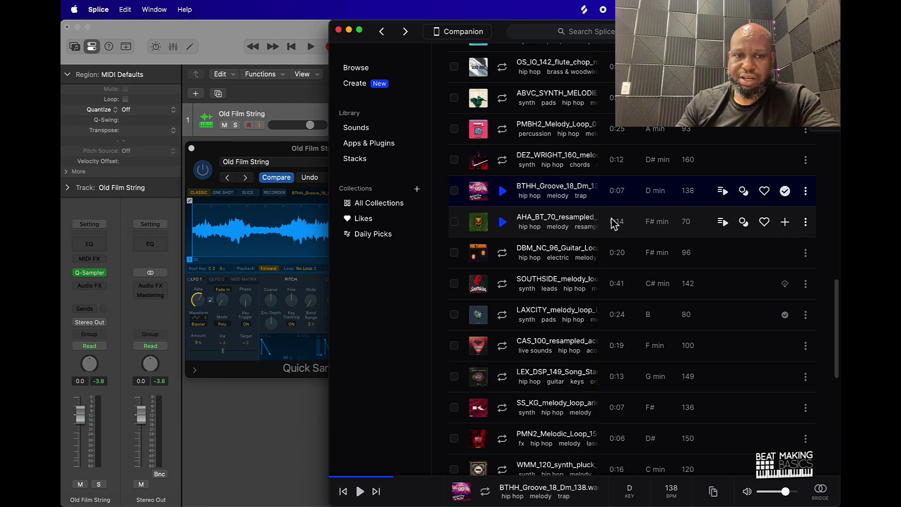
{"action": "left_click_drag", "start_coordinate": [558, 220], "coordinate": [263, 197]}
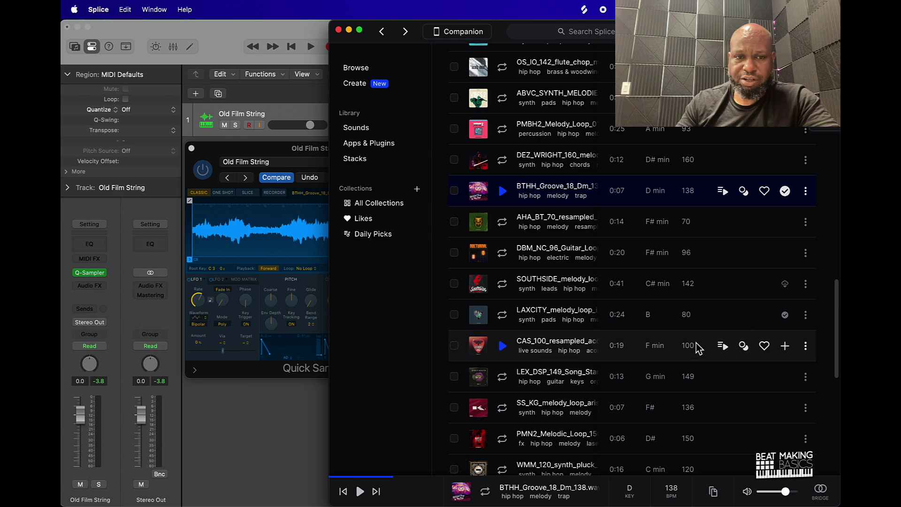
{"action": "left_click_drag", "start_coordinate": [695, 347], "coordinate": [253, 218]}
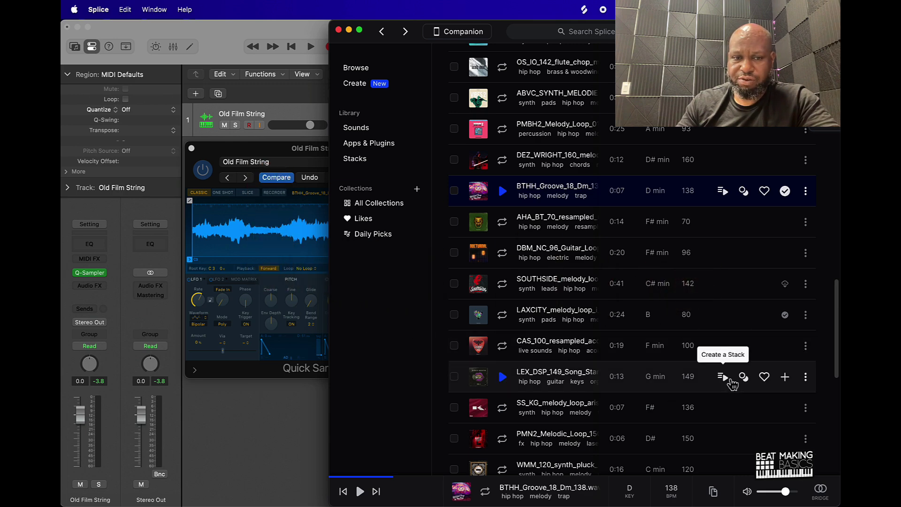
{"action": "left_click_drag", "start_coordinate": [706, 379], "coordinate": [305, 267]}
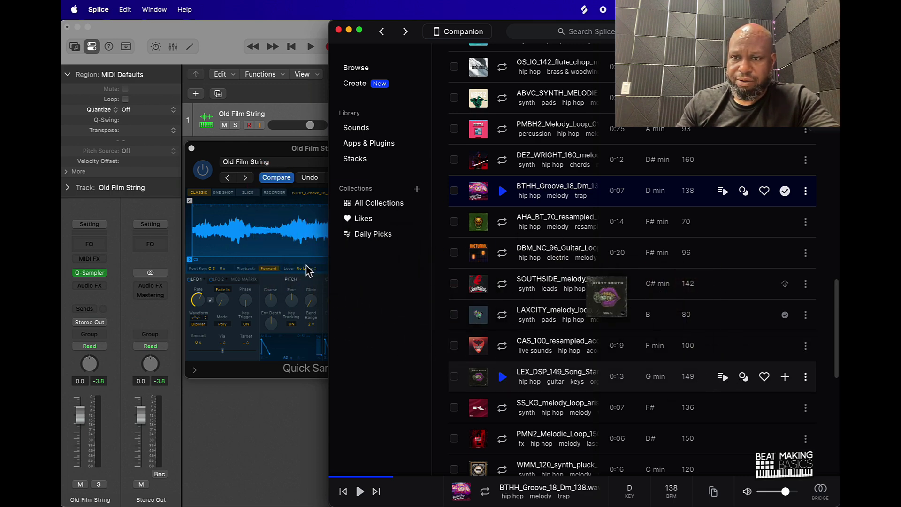
{"action": "scroll", "coordinate": [699, 369], "scroll_direction": "up", "scroll_amount": 15}
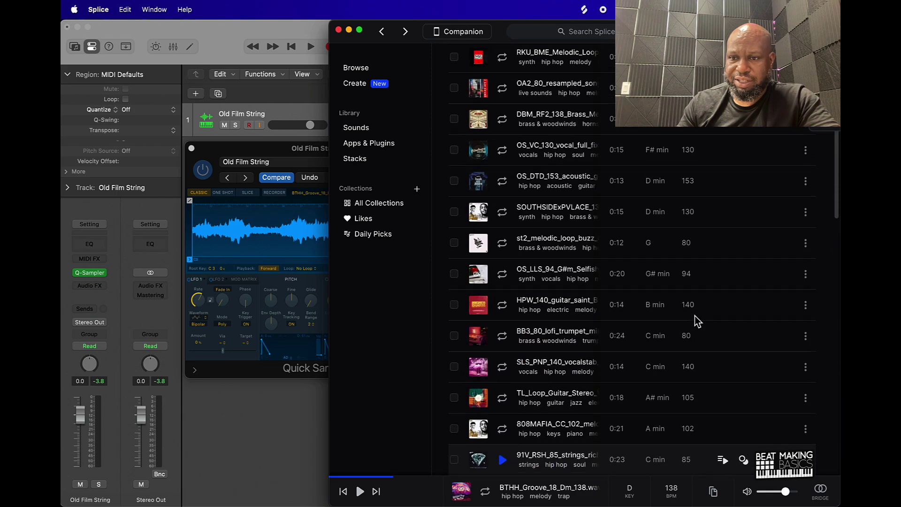
{"action": "scroll", "coordinate": [741, 329], "scroll_direction": "down", "scroll_amount": 15}
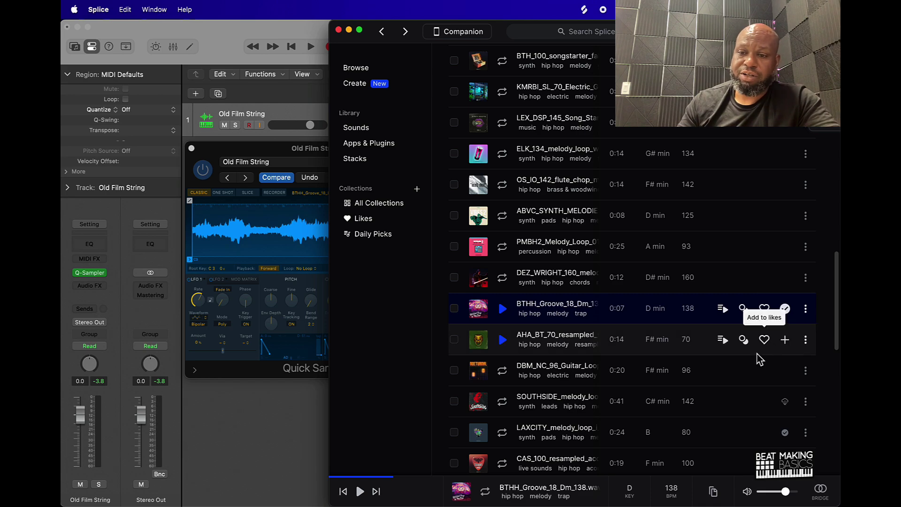
{"action": "scroll", "coordinate": [741, 369], "scroll_direction": "down", "scroll_amount": 3}
{"action": "scroll", "coordinate": [741, 369], "scroll_direction": "down", "scroll_amount": 6}
{"action": "scroll", "coordinate": [740, 368], "scroll_direction": "up", "scroll_amount": 20}
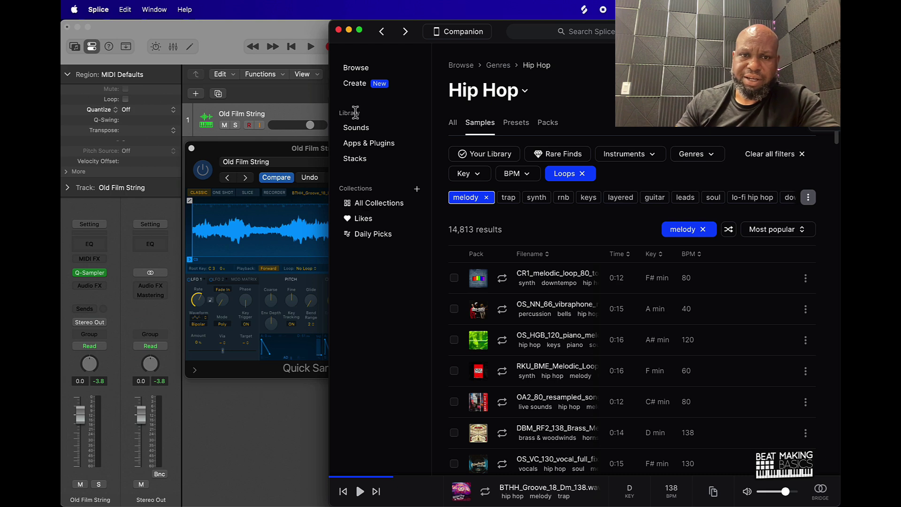
- Show the Library's Sounds in Splice and page through results pages 10 and 14
{"action": "left_click", "coordinate": [367, 135]}
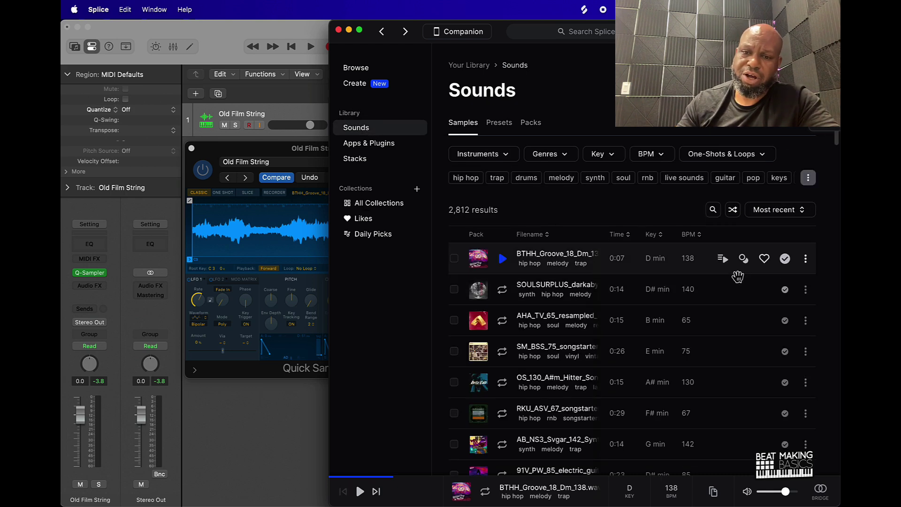
{"action": "scroll", "coordinate": [749, 366], "scroll_direction": "down", "scroll_amount": 3}
{"action": "scroll", "coordinate": [750, 365], "scroll_direction": "down", "scroll_amount": 15}
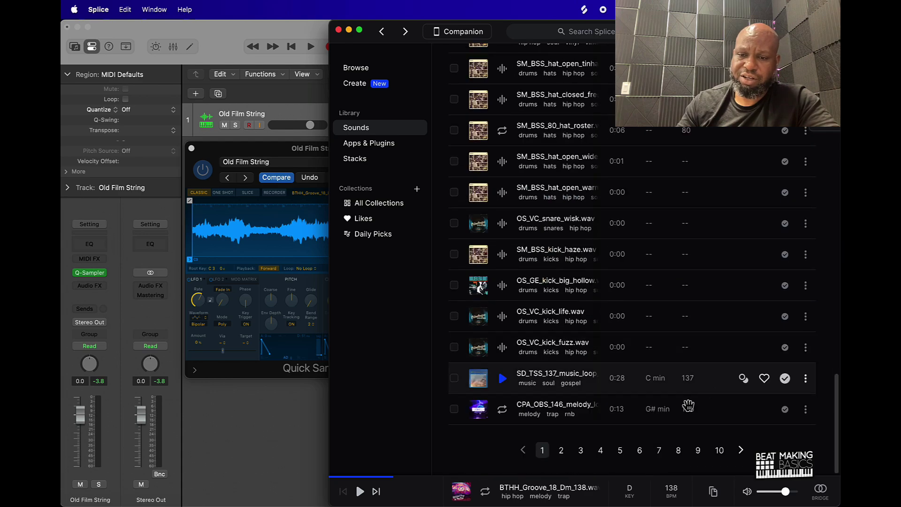
{"action": "left_click", "coordinate": [718, 461]}
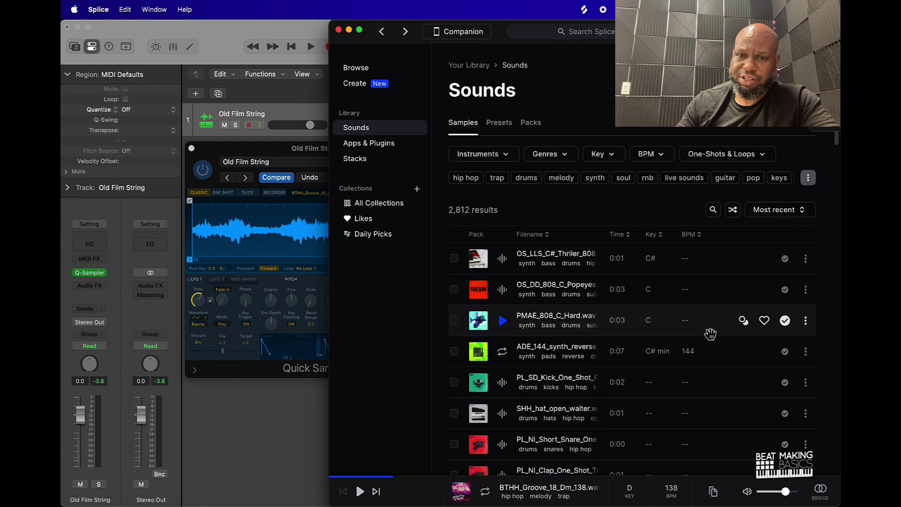
{"action": "scroll", "coordinate": [710, 336], "scroll_direction": "down", "scroll_amount": 5}
{"action": "scroll", "coordinate": [709, 334], "scroll_direction": "down", "scroll_amount": 10}
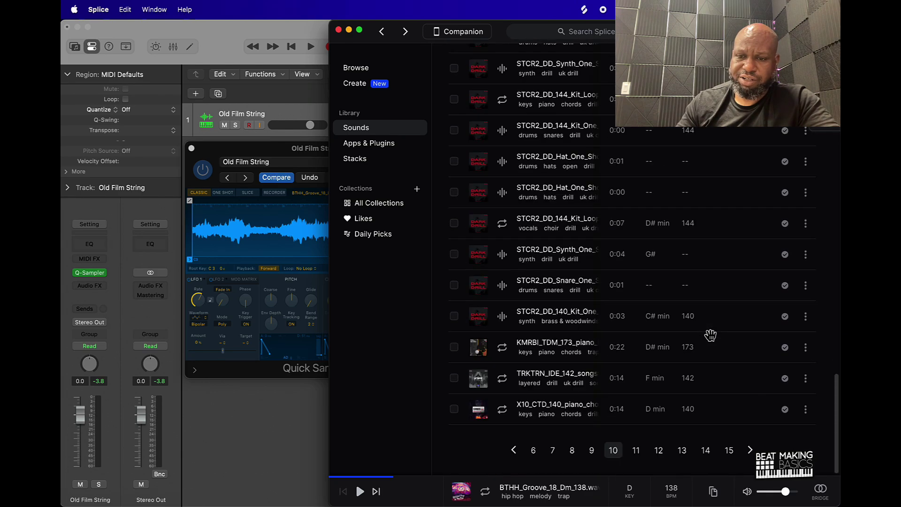
{"action": "left_click", "coordinate": [710, 457]}
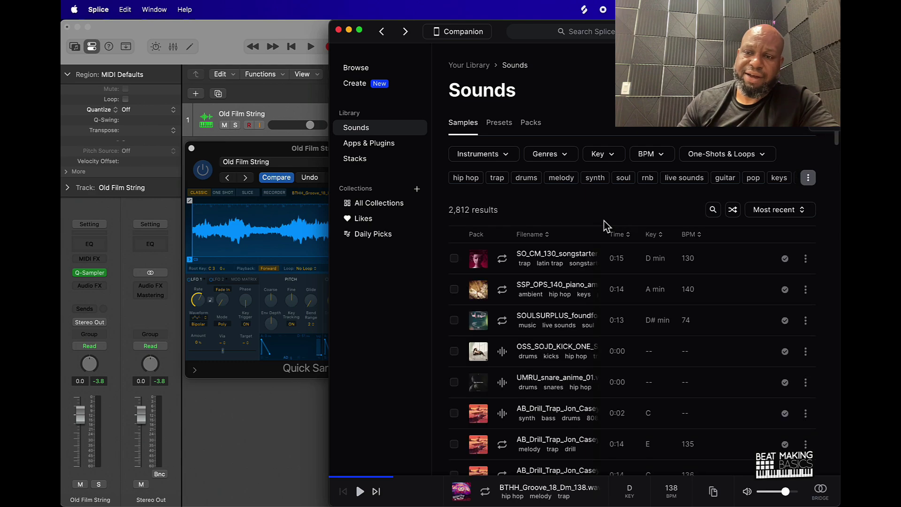
{"action": "scroll", "coordinate": [605, 222], "scroll_direction": "down", "scroll_amount": 5}
{"action": "scroll", "coordinate": [605, 221], "scroll_direction": "down", "scroll_amount": 10}
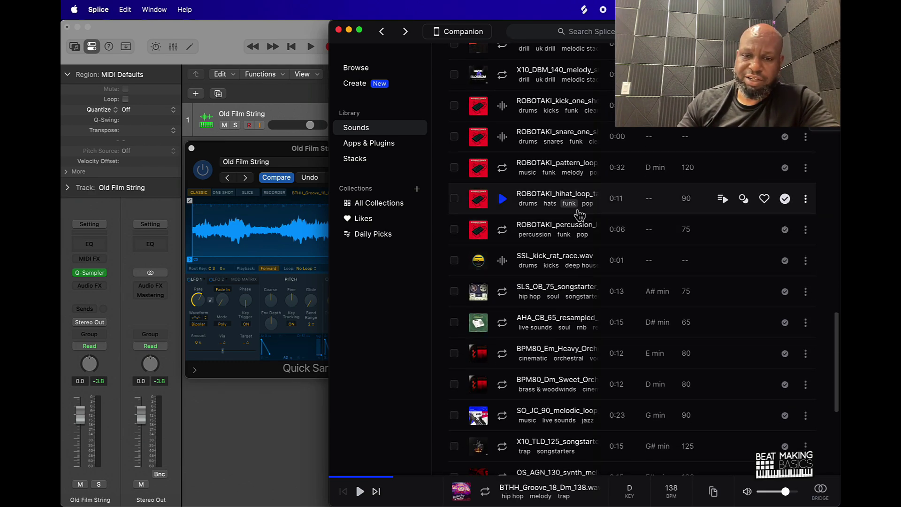
{"action": "scroll", "coordinate": [694, 328], "scroll_direction": "down", "scroll_amount": 5}
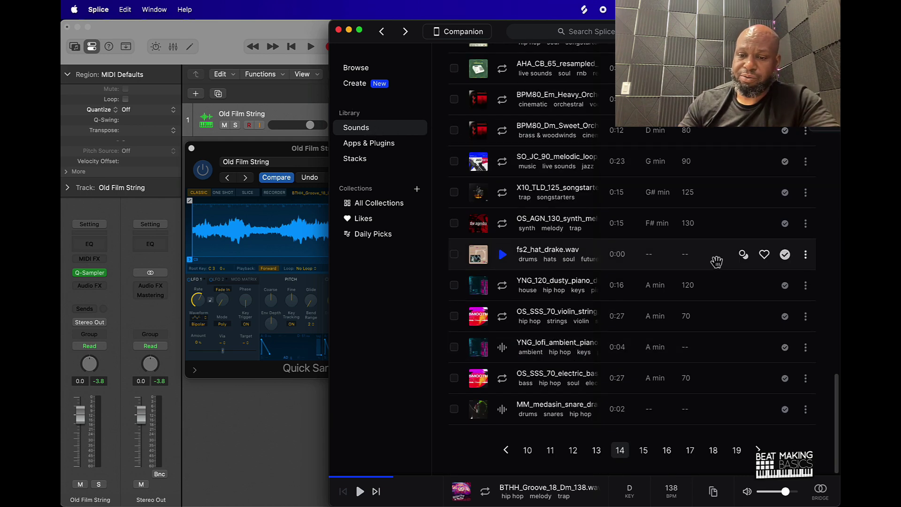
- Reload the sounds list from the top, skim it, then close Splice to return to Logic
{"action": "left_click", "coordinate": [737, 450]}
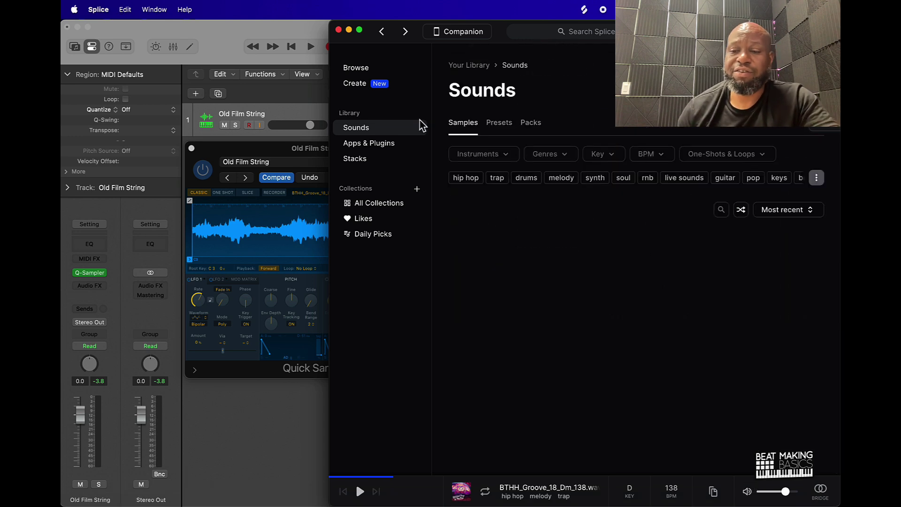
{"action": "scroll", "coordinate": [732, 320], "scroll_direction": "down", "scroll_amount": 10}
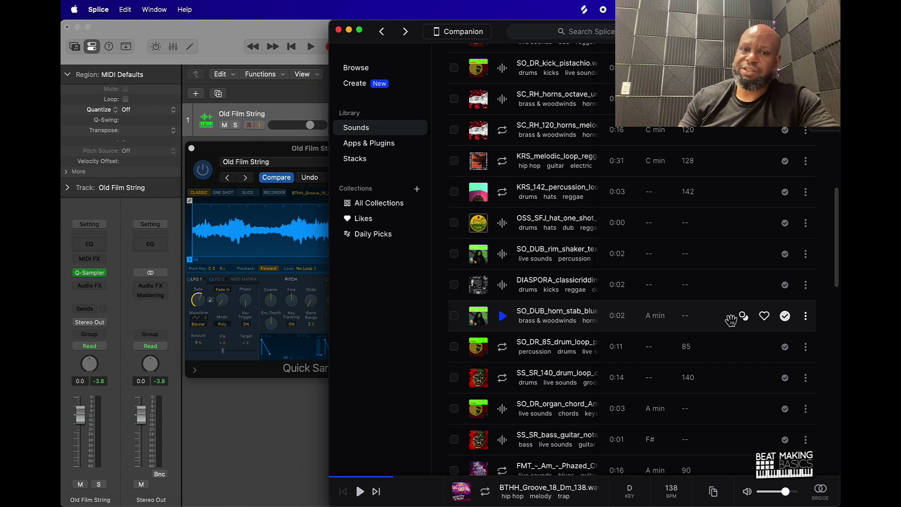
{"action": "scroll", "coordinate": [731, 320], "scroll_direction": "up", "scroll_amount": 15}
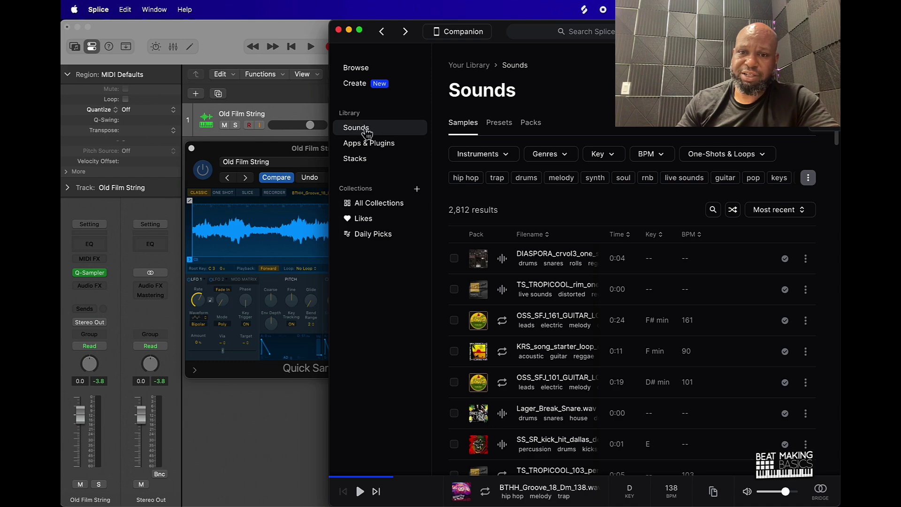
{"action": "scroll", "coordinate": [582, 369], "scroll_direction": "down", "scroll_amount": 2}
{"action": "scroll", "coordinate": [582, 368], "scroll_direction": "down", "scroll_amount": 15}
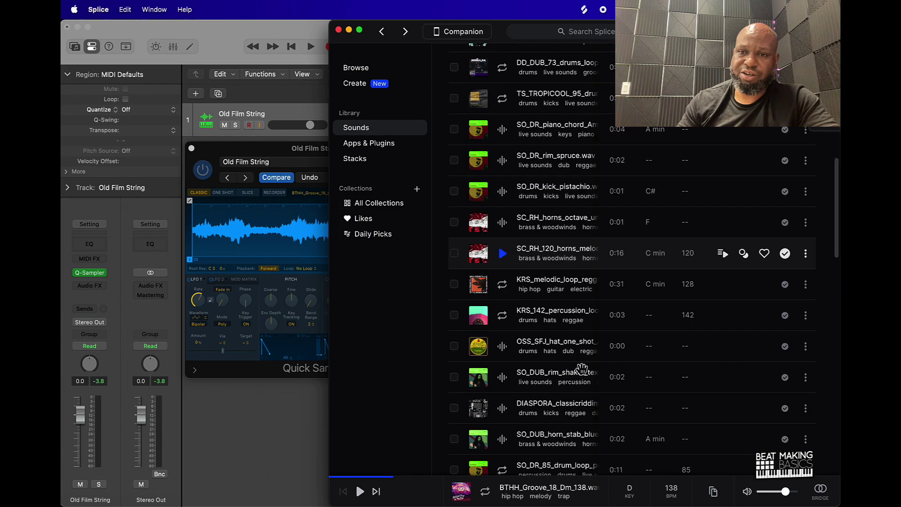
{"action": "scroll", "coordinate": [581, 366], "scroll_direction": "up", "scroll_amount": 15}
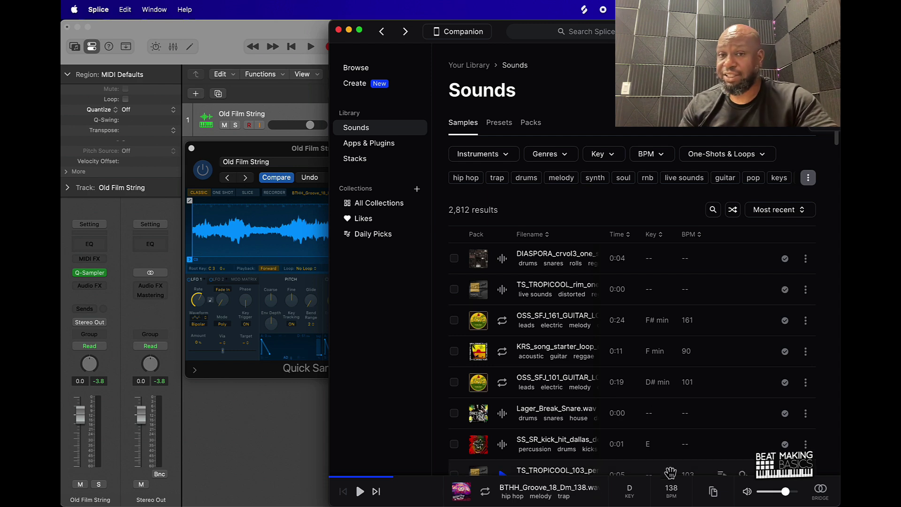
{"action": "left_click", "coordinate": [338, 30]}
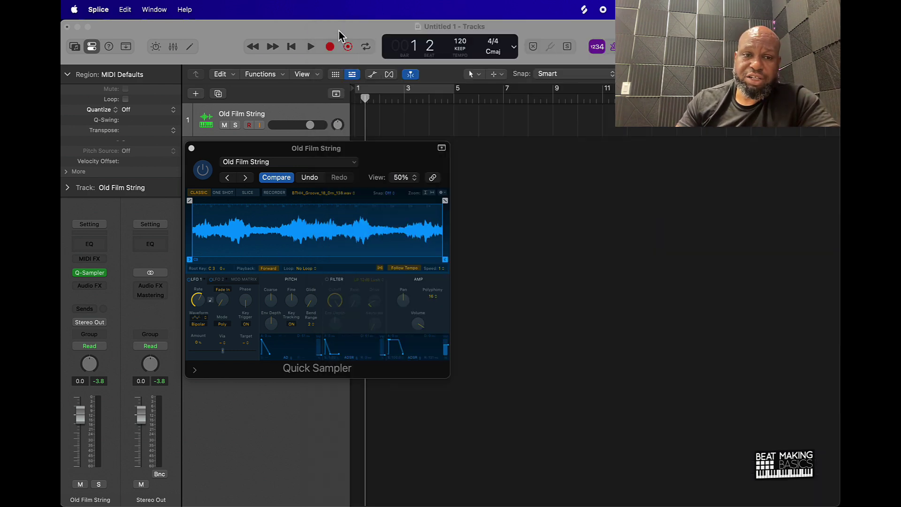
- Close the Old Film String Quick Sampler window, leaving the tracks area in view
{"action": "left_click", "coordinate": [192, 148]}
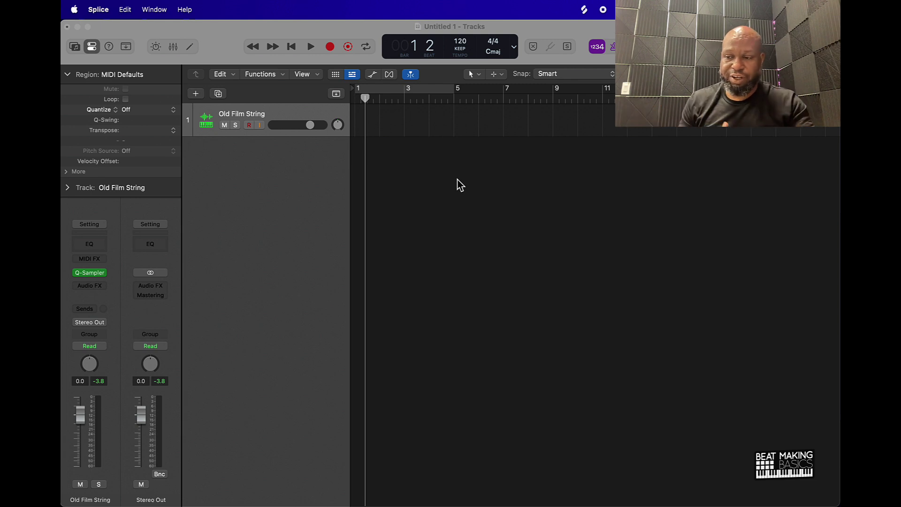